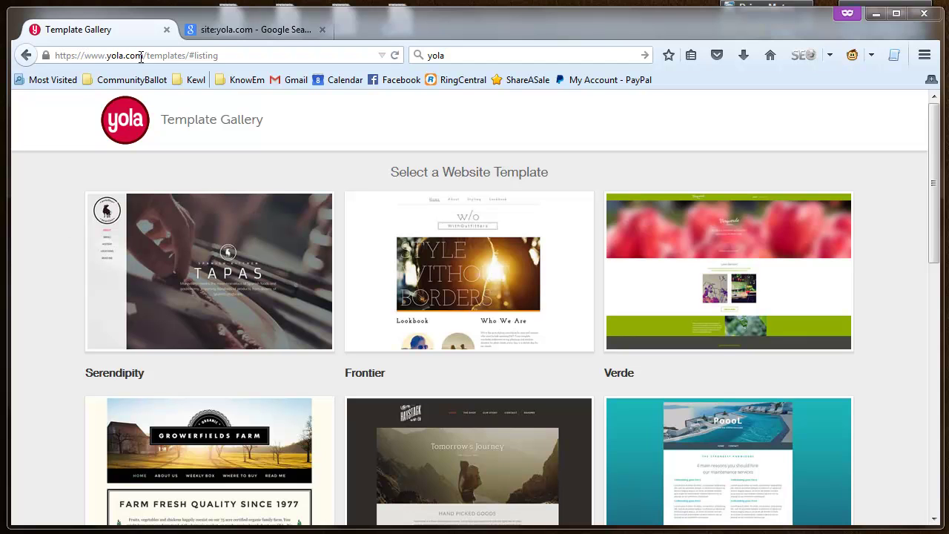
Browse the Yola Template Gallery past Serendipity, Frontier and Haystack until the Carbon template is in view.
{"action": "left_click_drag", "start_coordinate": [143, 56], "coordinate": [43, 62]}
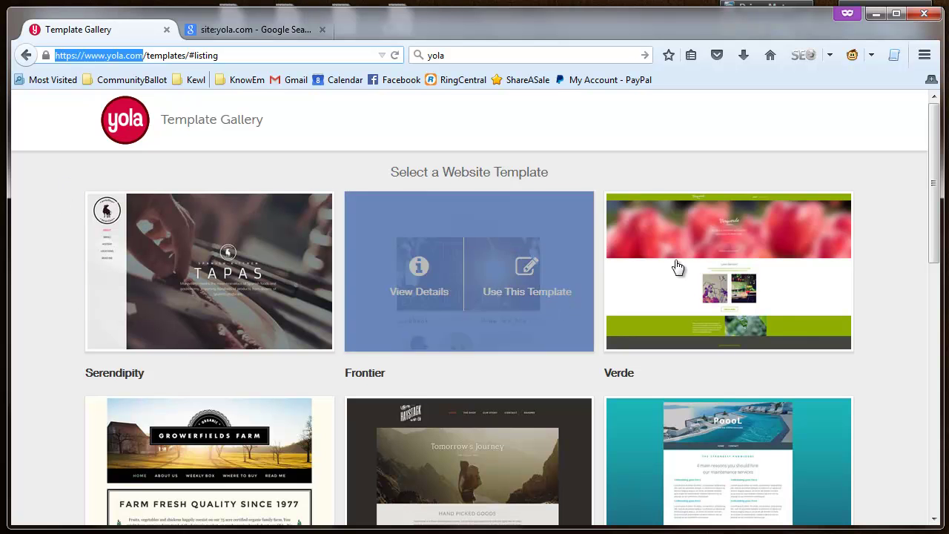
{"action": "mouse_move", "coordinate": [936, 158]}
{"action": "left_mouse_down"}
{"action": "mouse_move", "coordinate": [944, 362]}
{"action": "mouse_move", "coordinate": [945, 145]}
{"action": "left_mouse_up"}
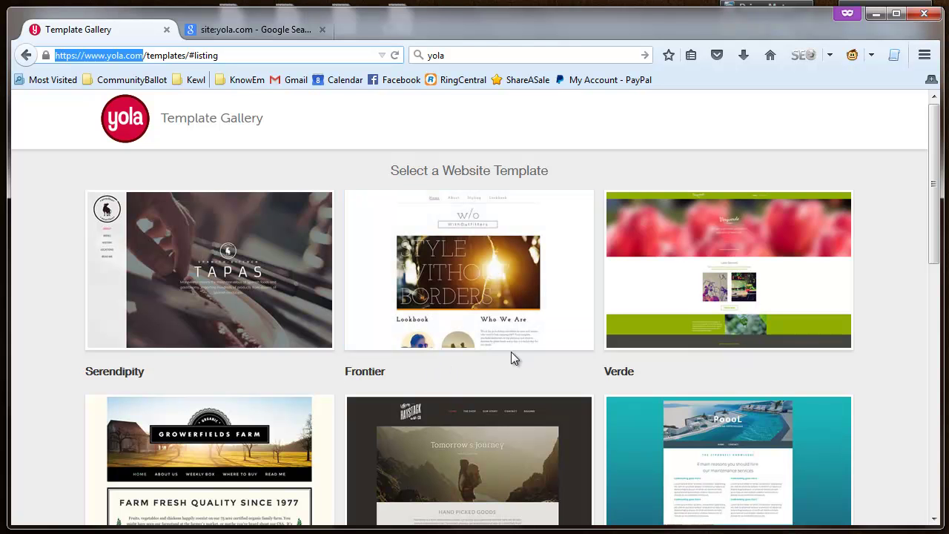
{"action": "scroll", "coordinate": [510, 357], "scroll_direction": "down", "scroll_amount": 8}
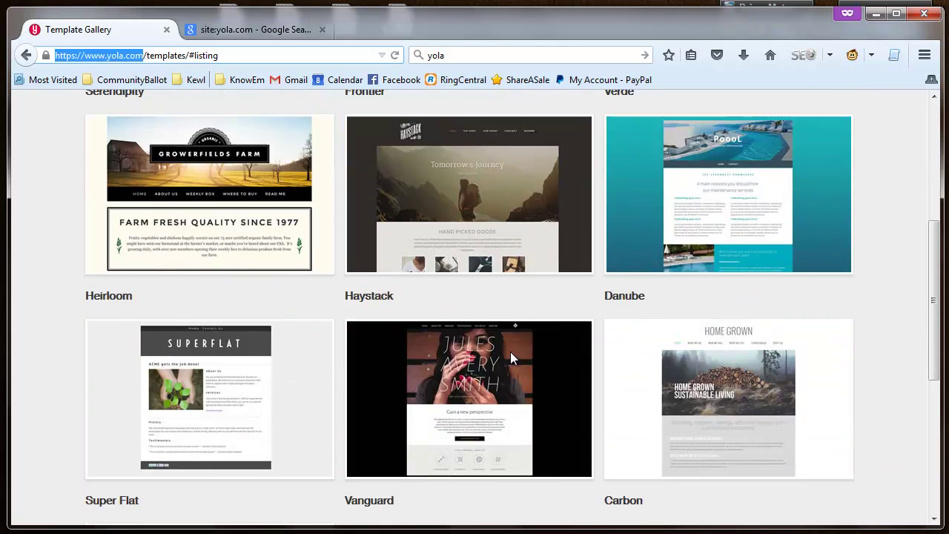
{"action": "scroll", "coordinate": [512, 356], "scroll_direction": "up", "scroll_amount": 2}
{"action": "scroll", "coordinate": [512, 348], "scroll_direction": "up", "scroll_amount": 1}
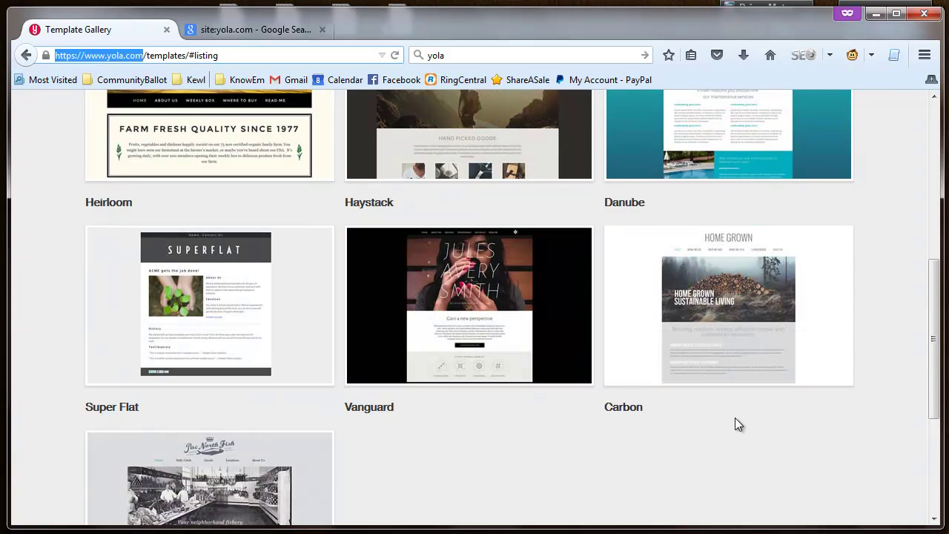
{"action": "mouse_move", "coordinate": [731, 389]}
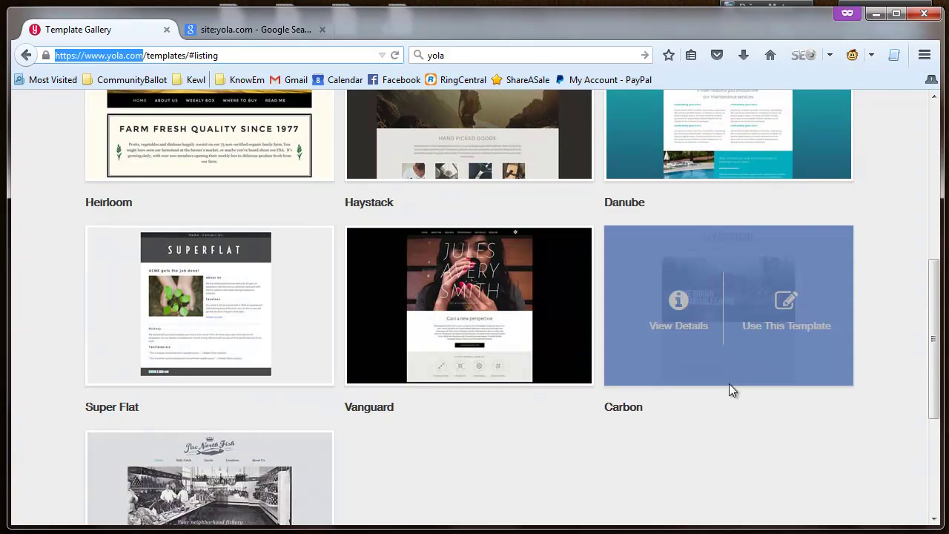
Use the Carbon template for a site named communityballot in the Real Estate category, and continue.
{"action": "left_click", "coordinate": [784, 315]}
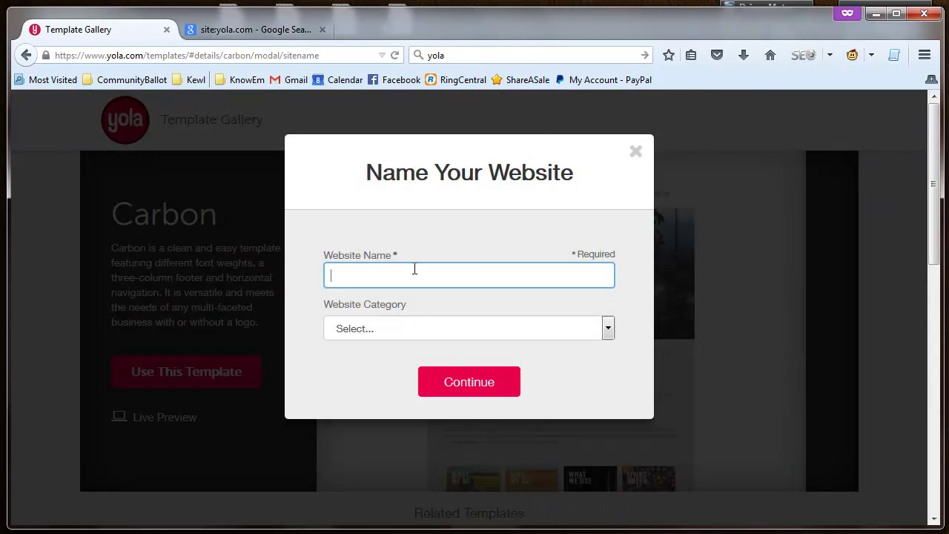
{"action": "left_click", "coordinate": [414, 270]}
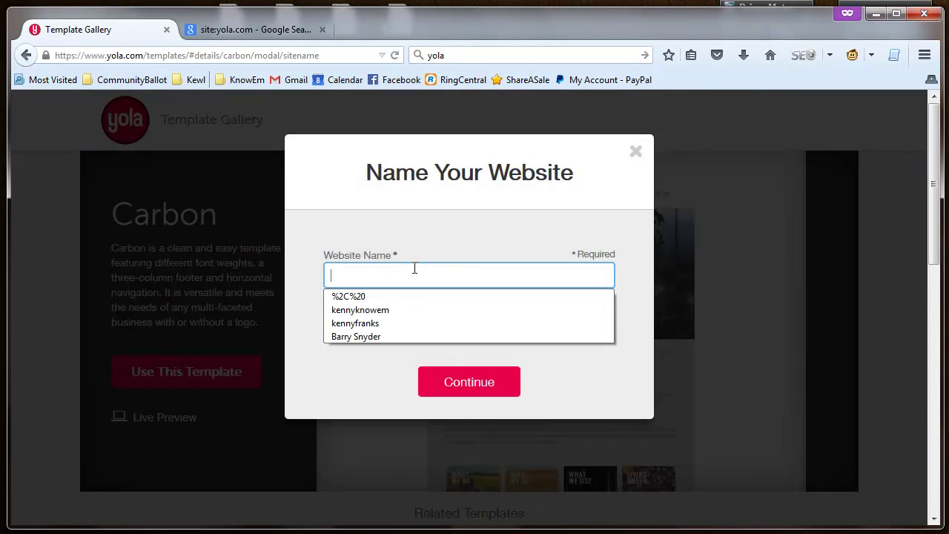
{"action": "type", "text": "communut"}
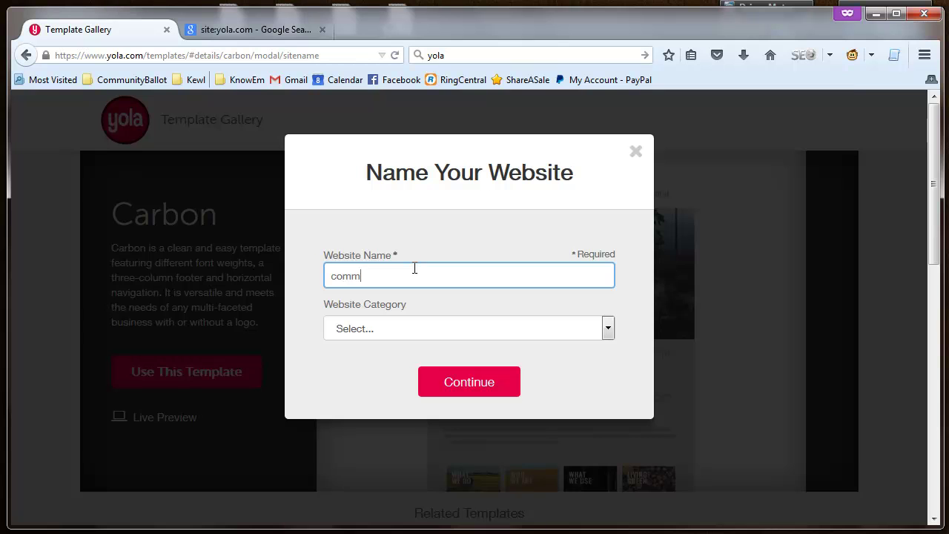
{"action": "key", "text": "BackSpace"}
{"action": "key", "text": "BackSpace"}
{"action": "type", "text": "ityballot"}
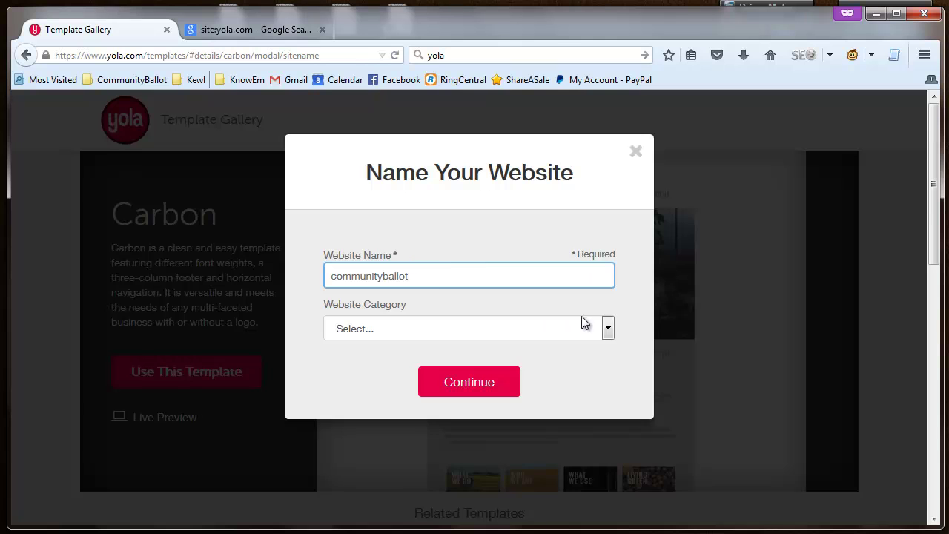
{"action": "left_click", "coordinate": [609, 330]}
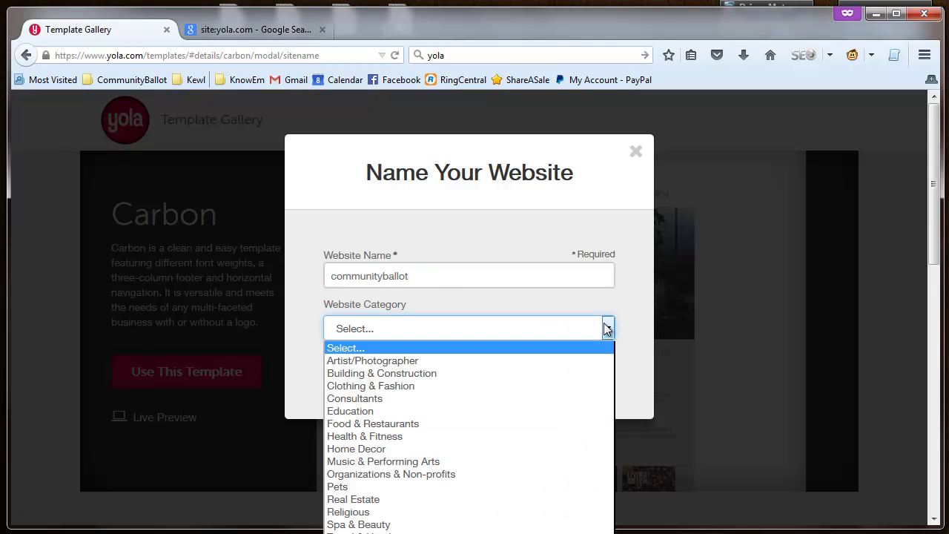
{"action": "left_click", "coordinate": [434, 499]}
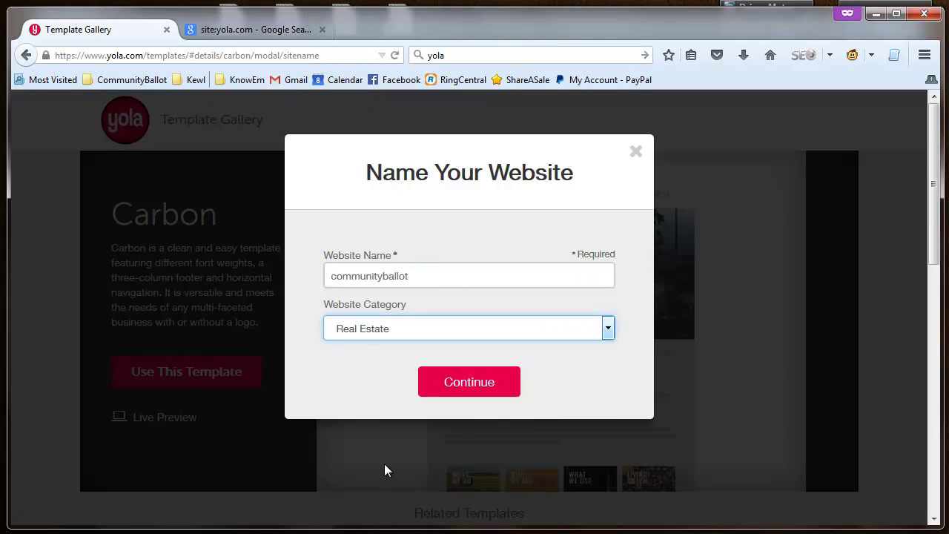
{"action": "left_click", "coordinate": [453, 382]}
{"action": "left_click", "coordinate": [422, 334]}
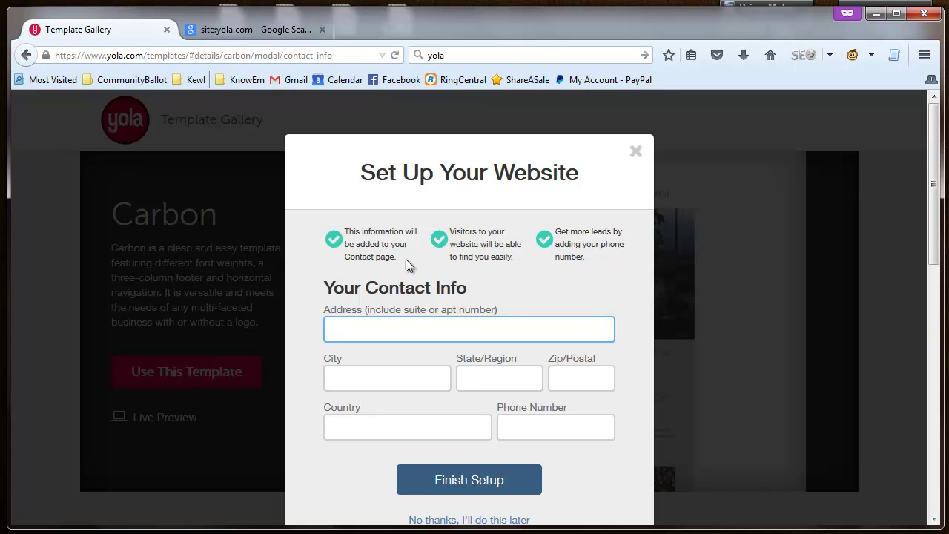
Skip the contact-details form with 'No thanks, I'll do this later' to load the editor.
{"action": "left_click_drag", "start_coordinate": [400, 258], "coordinate": [345, 230]}
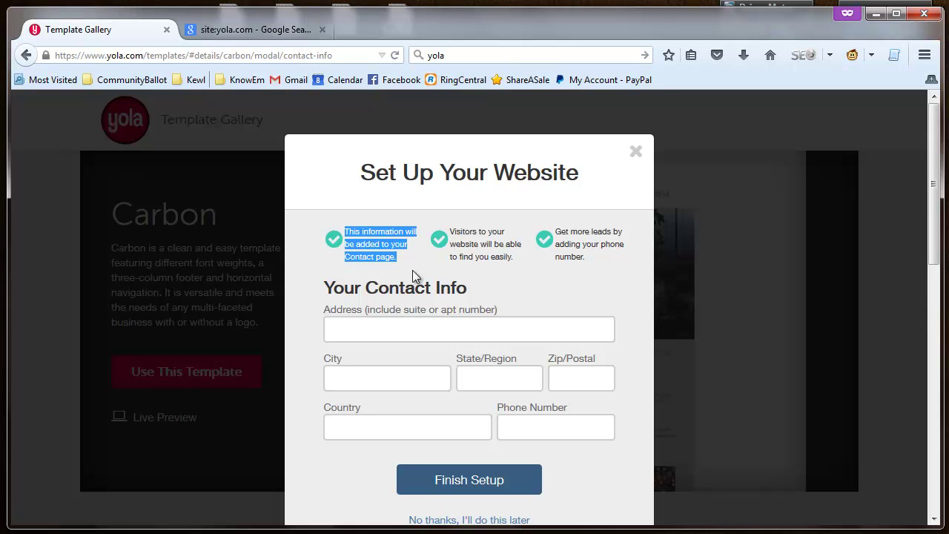
{"action": "left_click_drag", "start_coordinate": [450, 232], "coordinate": [515, 259]}
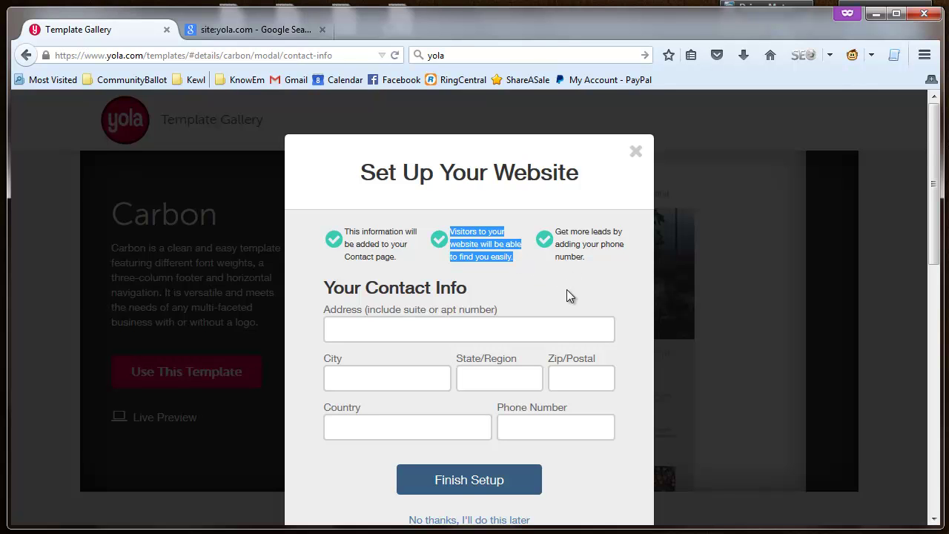
{"action": "left_click", "coordinate": [370, 326]}
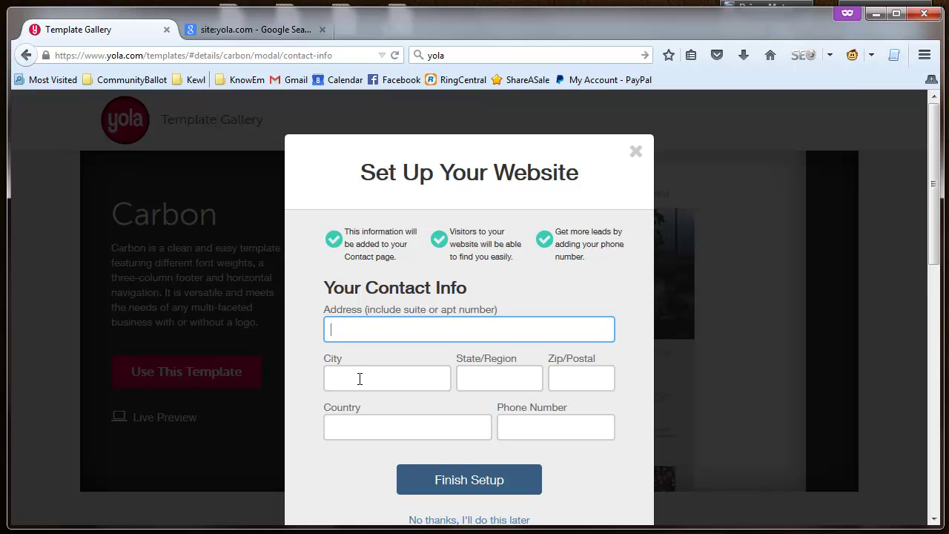
{"action": "left_click", "coordinate": [465, 521]}
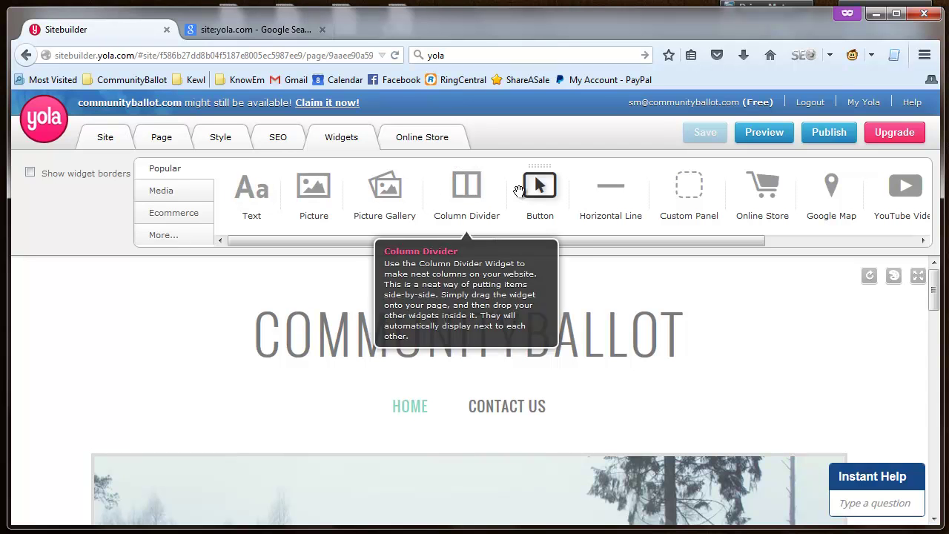
Scroll the communityballot home page down to the footer reading © Copyright 2014 | Powered by Yola.com.
{"action": "left_click_drag", "start_coordinate": [518, 189], "coordinate": [540, 192]}
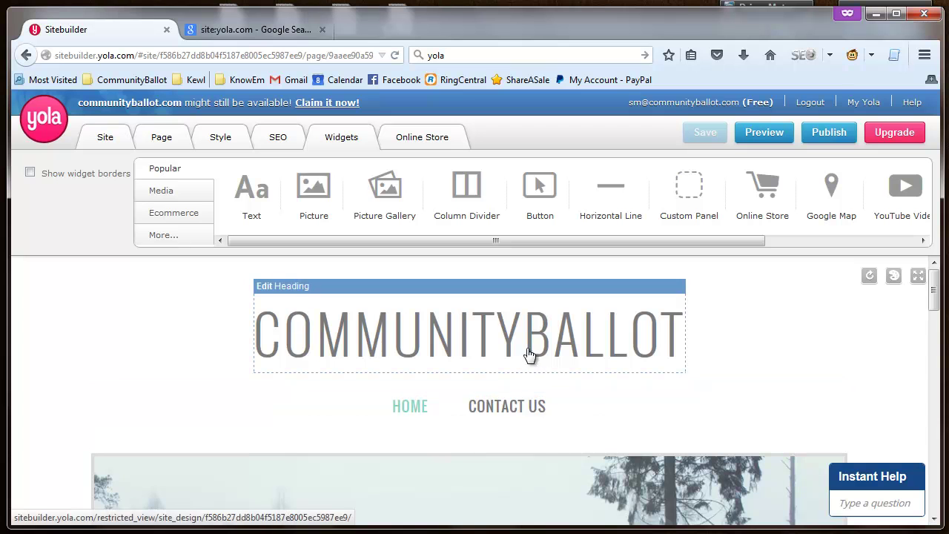
{"action": "left_click_drag", "start_coordinate": [933, 286], "coordinate": [934, 479]}
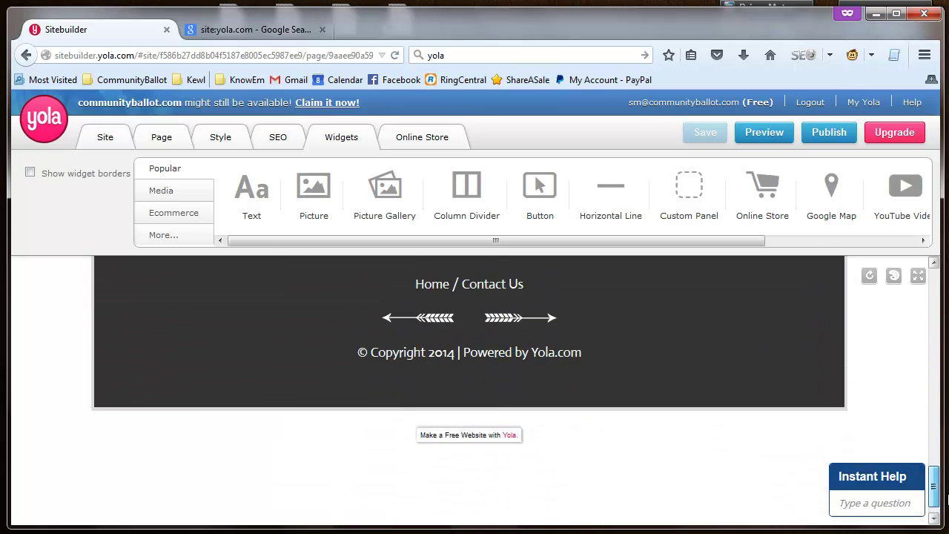
Delete the footer, the HOME GROWN SUSTAINABLE LIVING heading and the forest image blocks.
{"action": "left_click", "coordinate": [608, 397]}
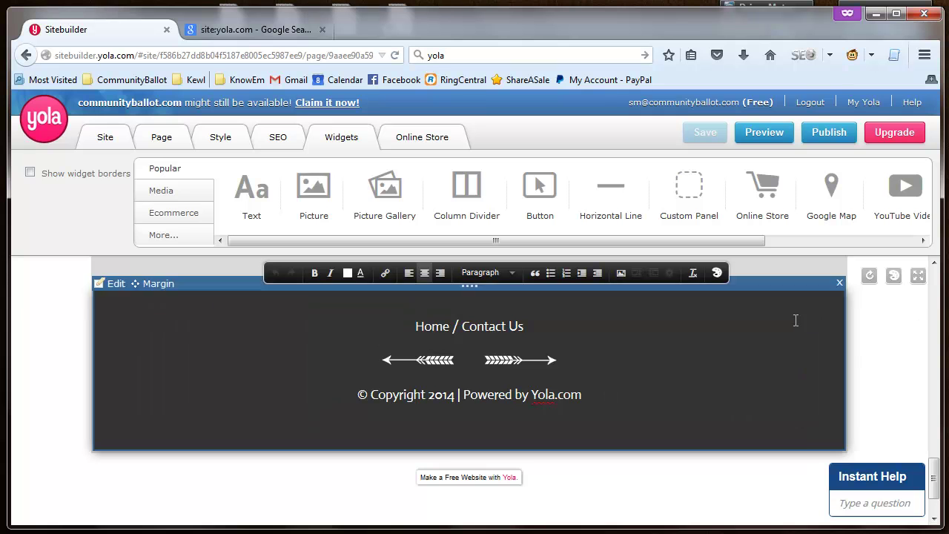
{"action": "left_click", "coordinate": [840, 284]}
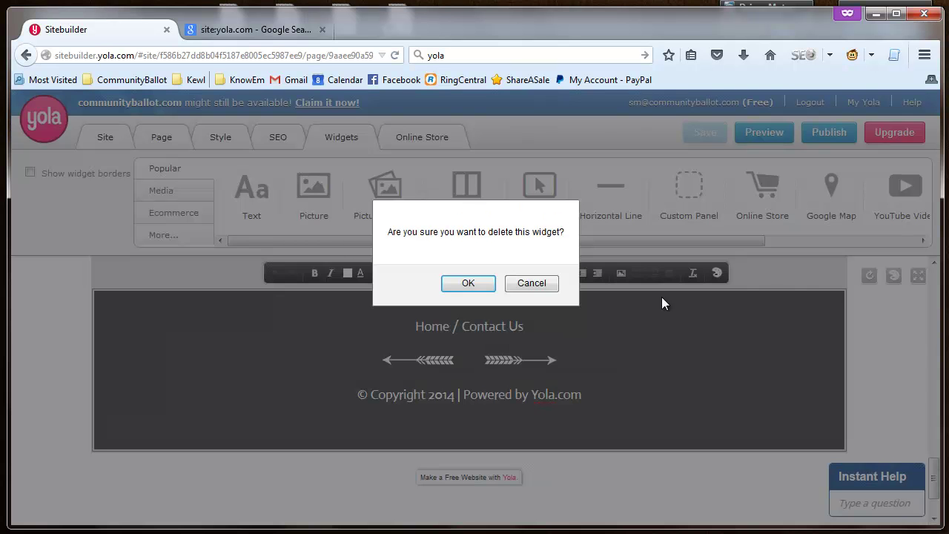
{"action": "left_click", "coordinate": [485, 285]}
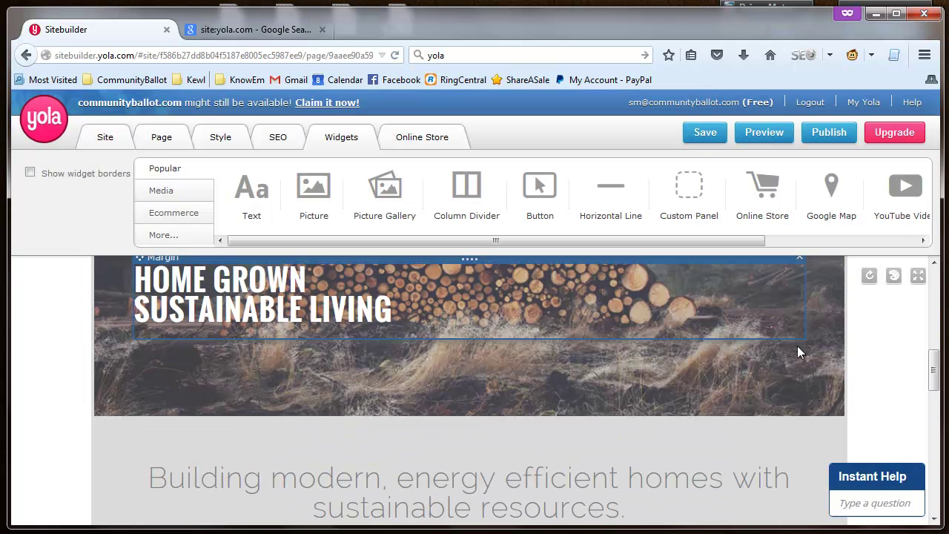
{"action": "left_click", "coordinate": [840, 416]}
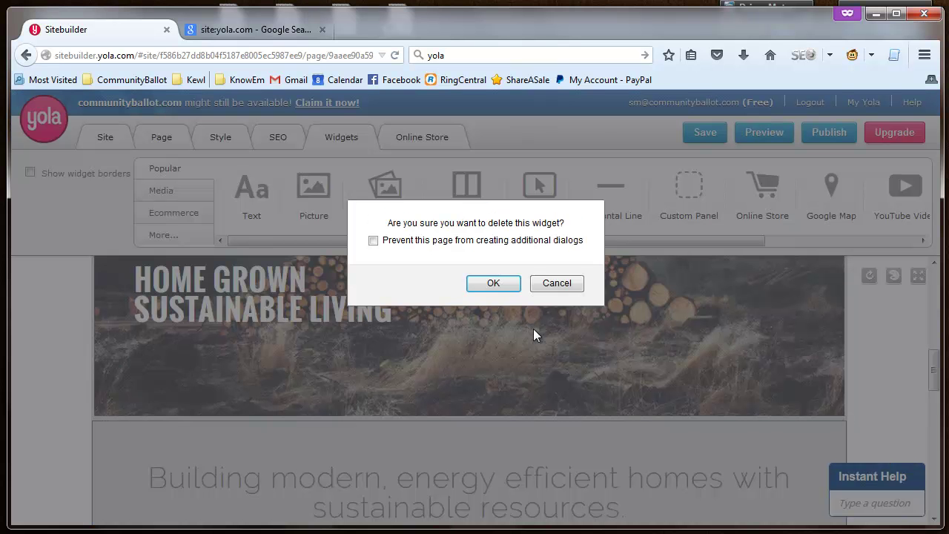
{"action": "left_click", "coordinate": [491, 285]}
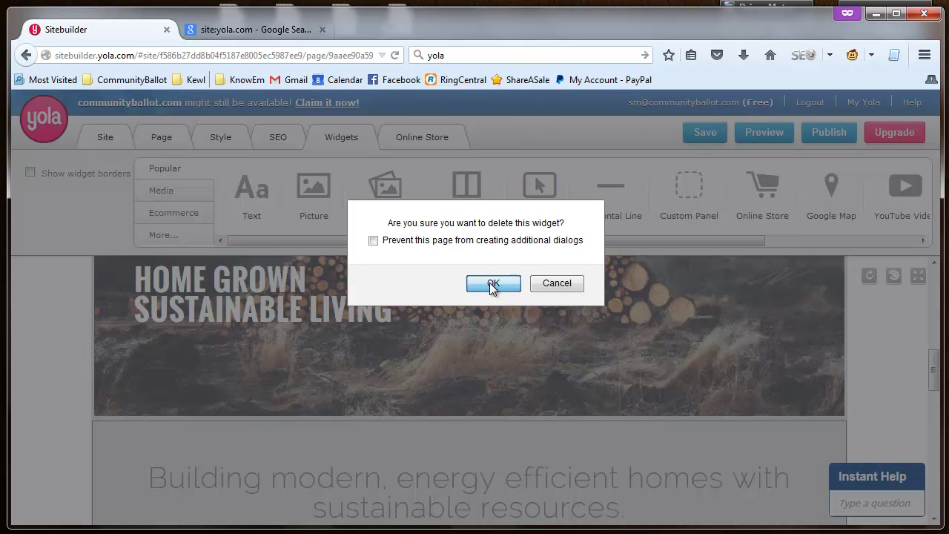
{"action": "scroll", "coordinate": [774, 327], "scroll_direction": "up", "scroll_amount": 1}
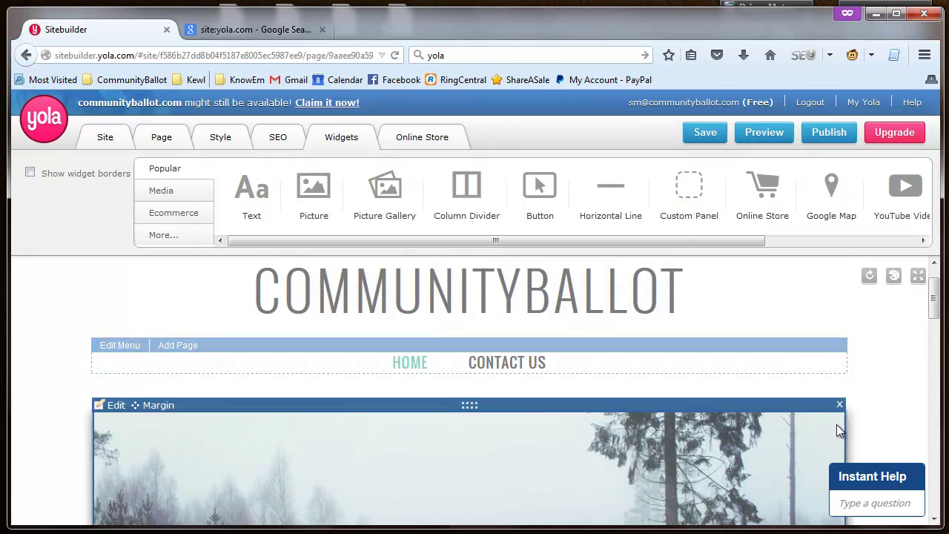
{"action": "left_click", "coordinate": [839, 404]}
{"action": "left_click", "coordinate": [507, 285]}
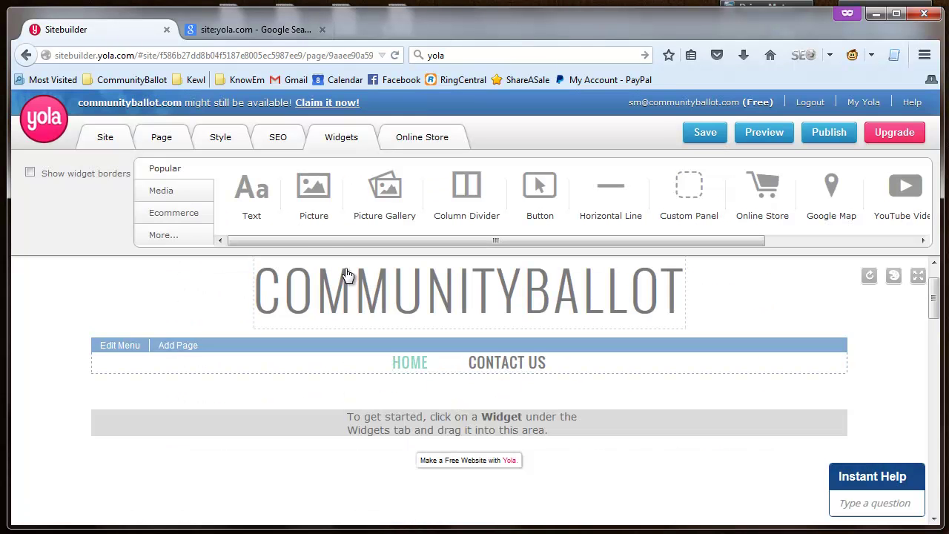
Add a text block under the navigation and paste in the CommunityBallot description.
{"action": "left_click_drag", "start_coordinate": [252, 189], "coordinate": [401, 406]}
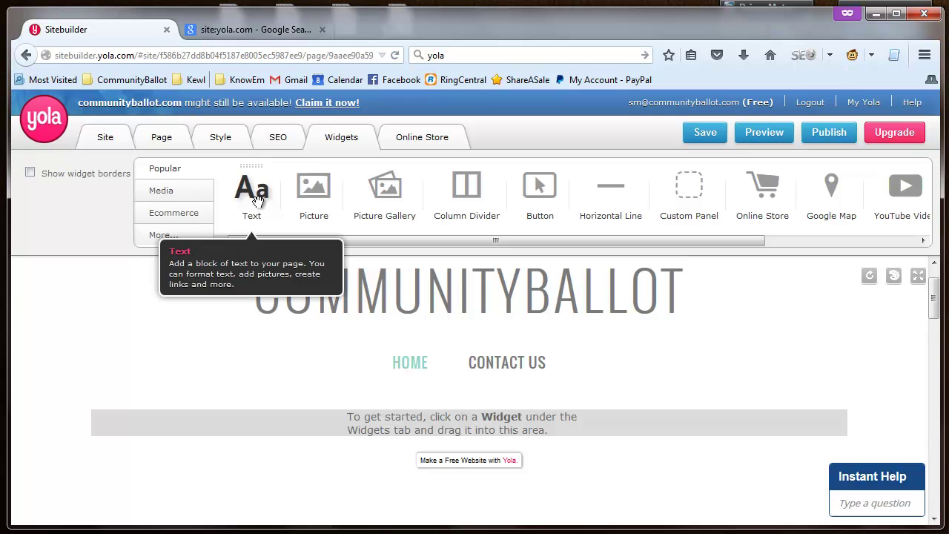
{"action": "left_click_drag", "start_coordinate": [250, 182], "coordinate": [470, 438]}
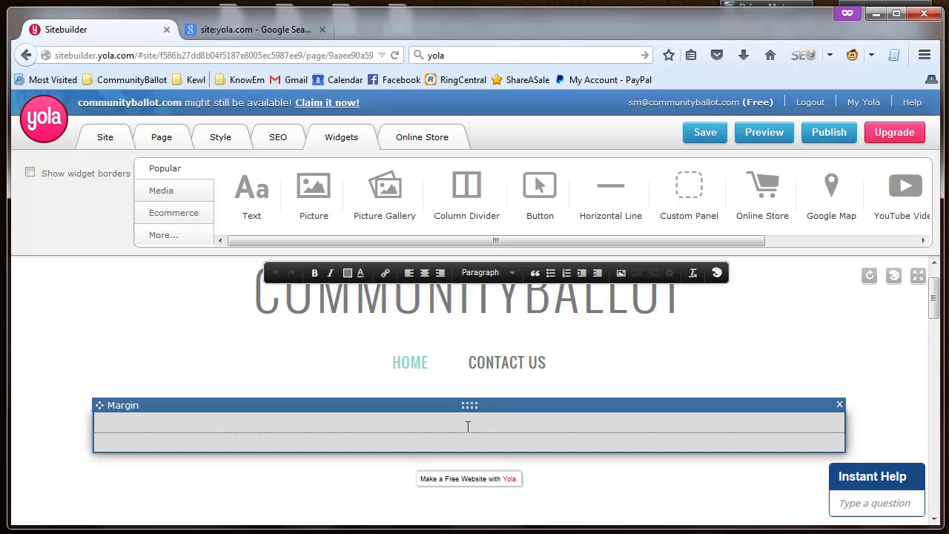
{"action": "type", "text": "C"}
{"action": "type", "text": "omm"}
{"action": "type", "text": "CommunityBallot is an online suite of tools for residents and managers of residential community associations. Visit us at http://communityballot.com"}
{"action": "left_click_drag", "start_coordinate": [252, 442], "coordinate": [95, 448]}
{"action": "right_click", "coordinate": [210, 444]}
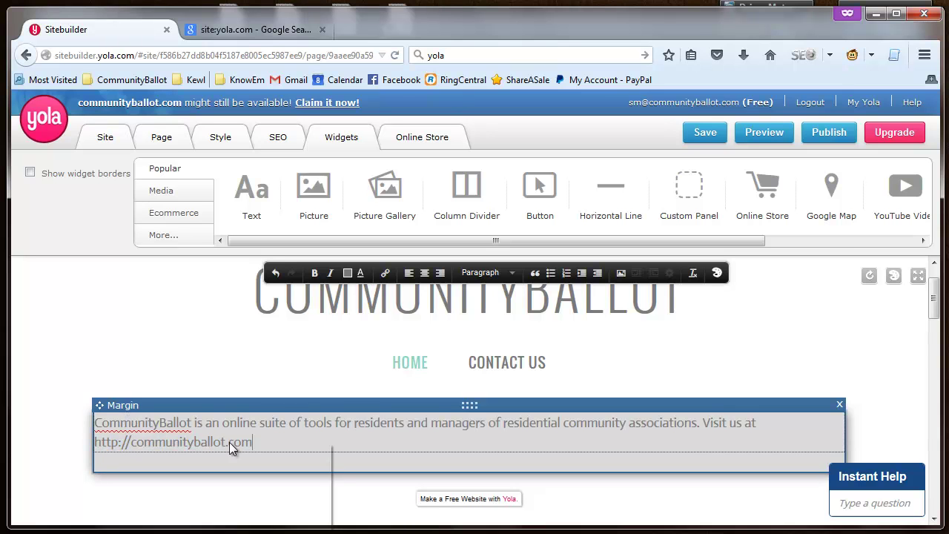
{"action": "left_click", "coordinate": [297, 441]}
{"action": "left_click_drag", "start_coordinate": [256, 442], "coordinate": [97, 445]}
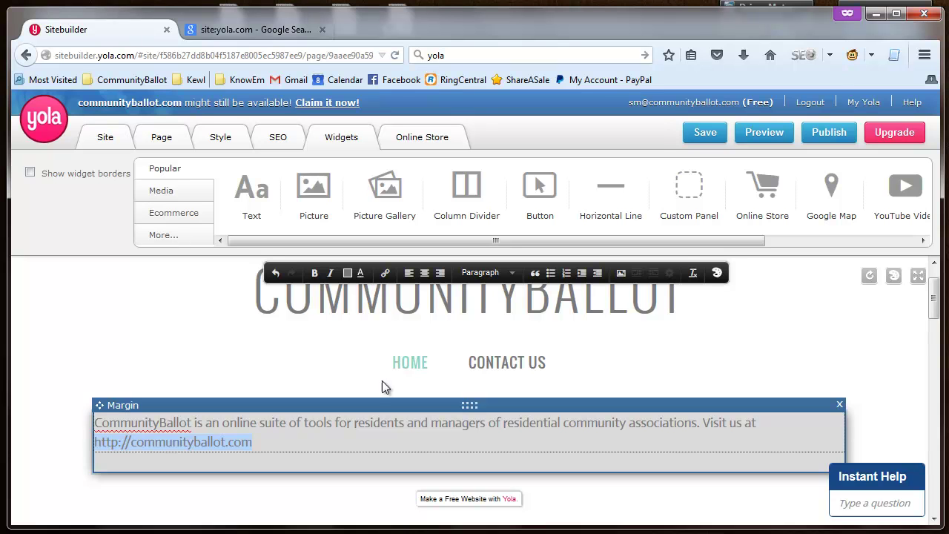
{"action": "left_click", "coordinate": [386, 272]}
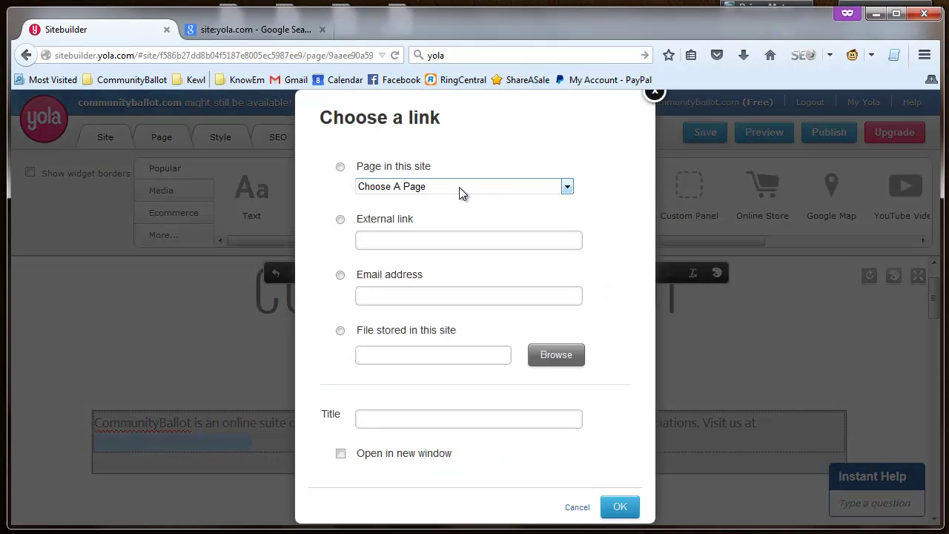
{"action": "left_click", "coordinate": [567, 189]}
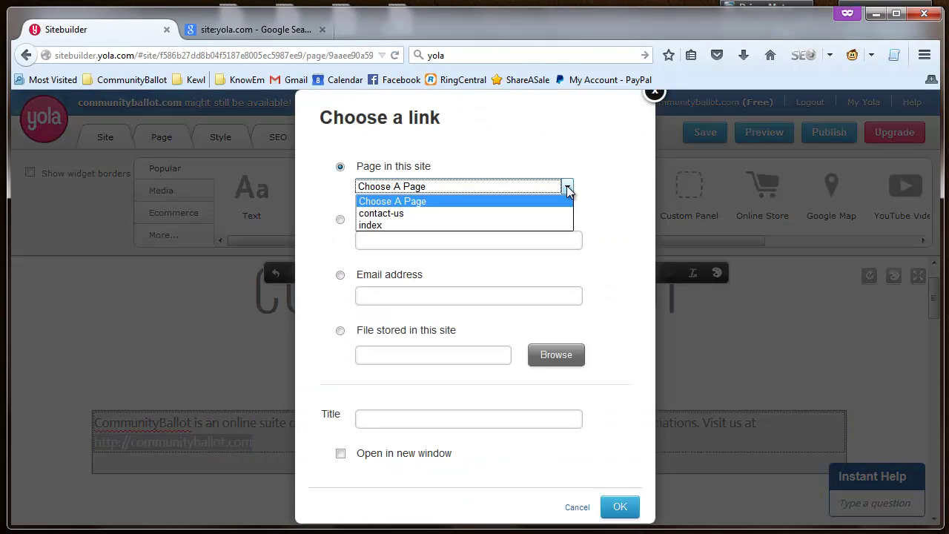
{"action": "left_click", "coordinate": [568, 189]}
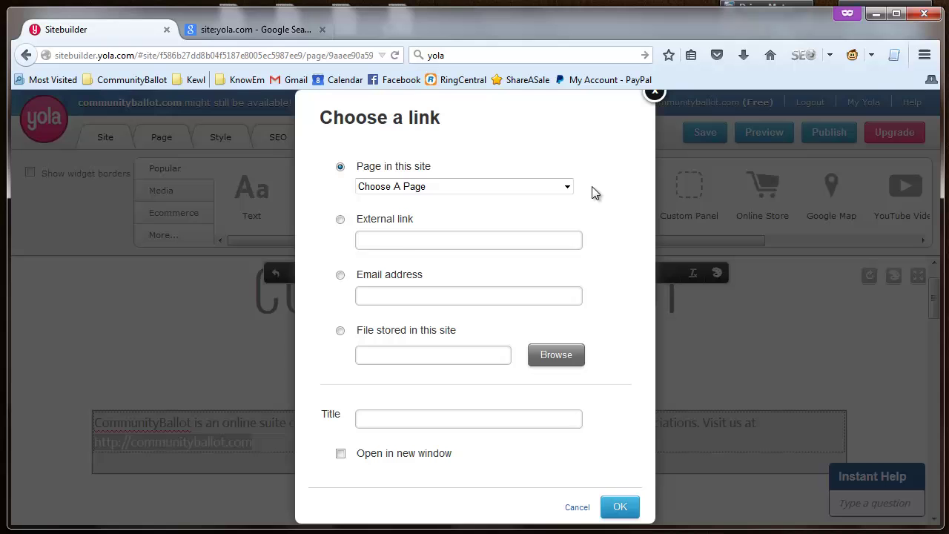
{"action": "left_click", "coordinate": [381, 238]}
{"action": "type", "text": "http://communityballot.com"}
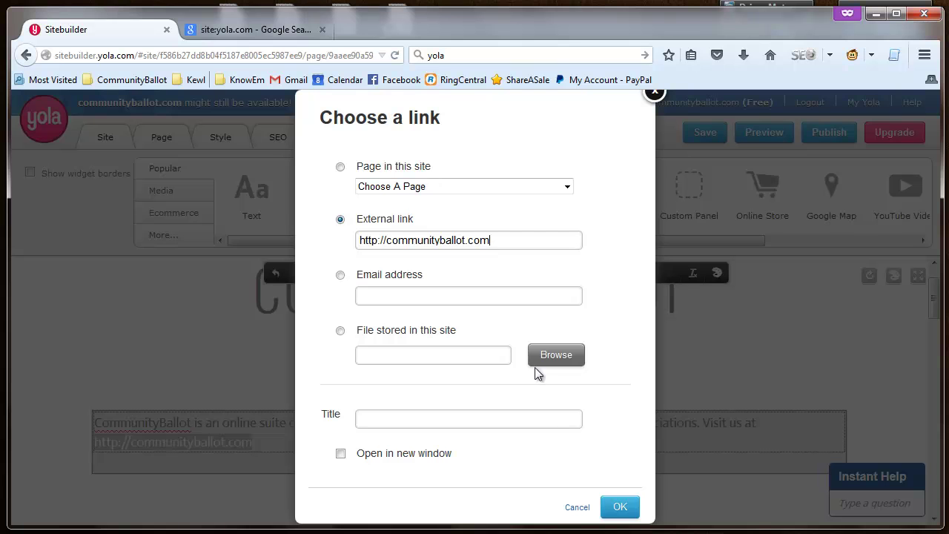
{"action": "left_click", "coordinate": [617, 508]}
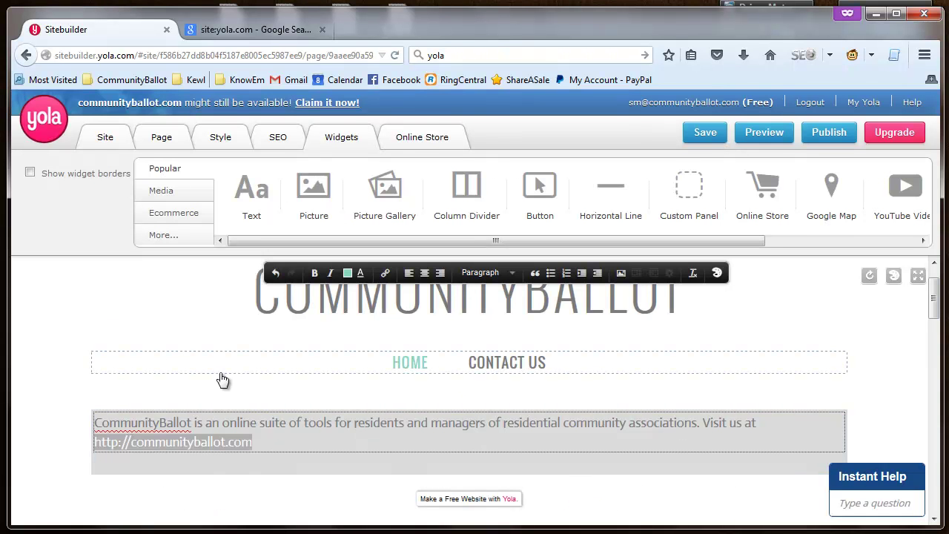
{"action": "left_click", "coordinate": [273, 440]}
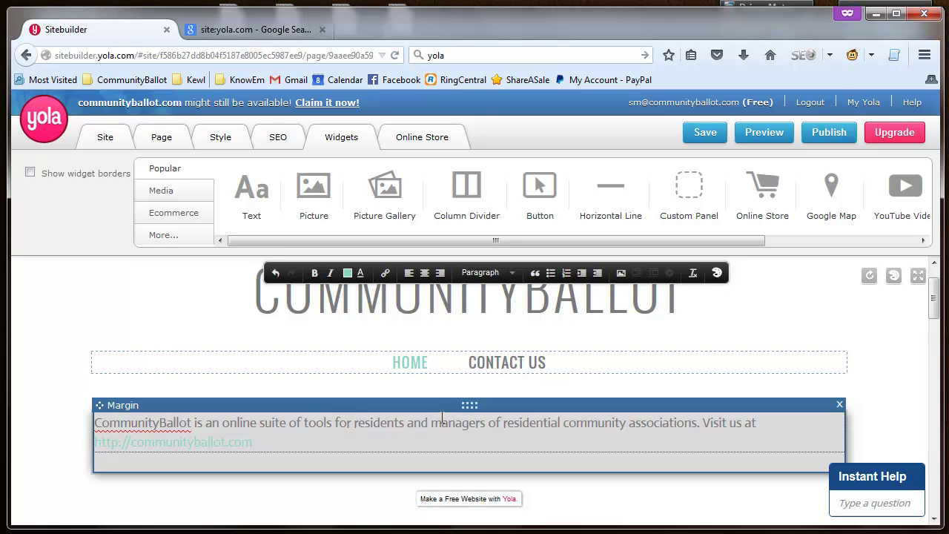
{"action": "left_click_drag", "start_coordinate": [246, 455], "coordinate": [109, 419]}
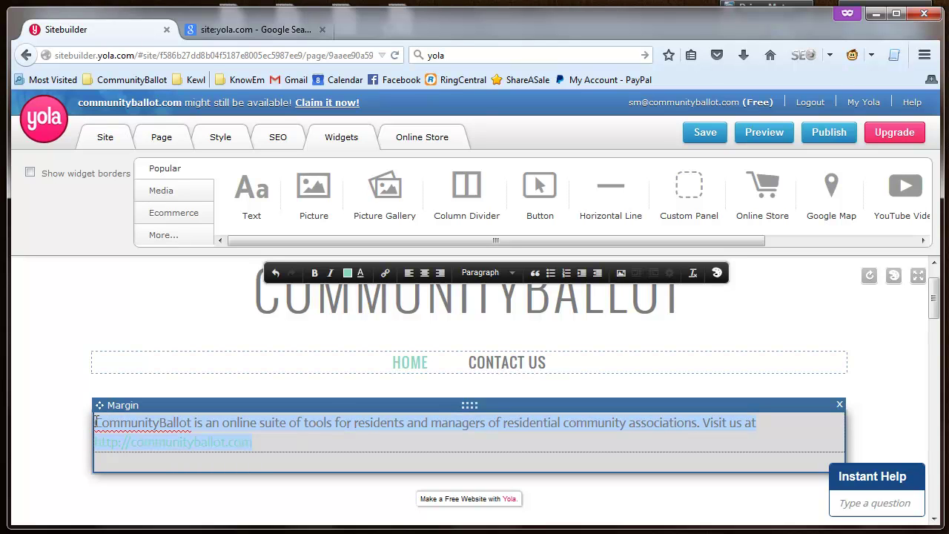
Save the Home page changes and switch to the Contact Us page.
{"action": "left_click", "coordinate": [497, 362]}
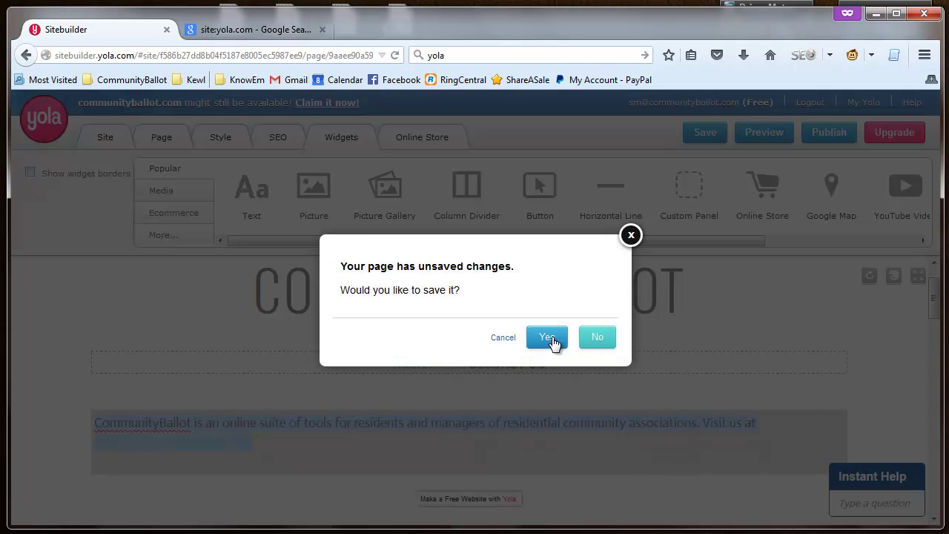
{"action": "left_click", "coordinate": [548, 341]}
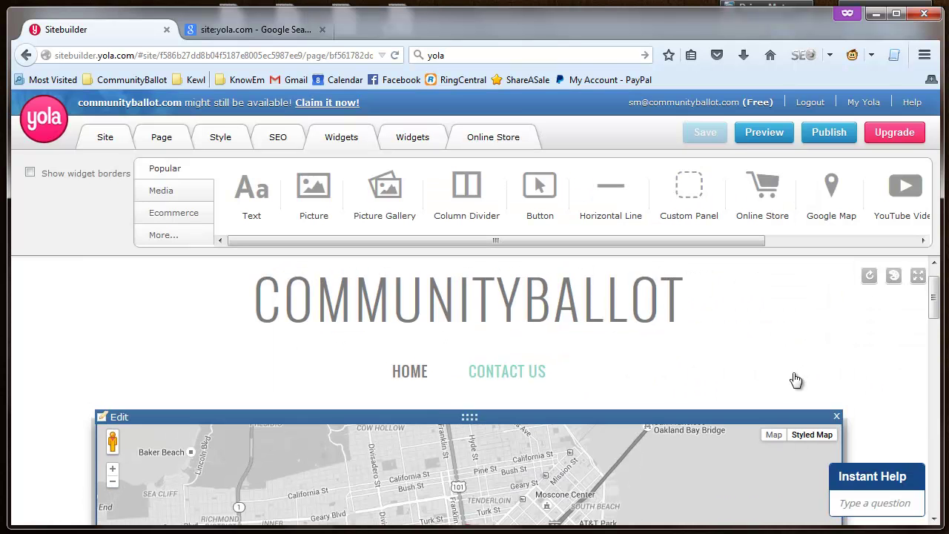
{"action": "scroll", "coordinate": [793, 372], "scroll_direction": "down", "scroll_amount": 2}
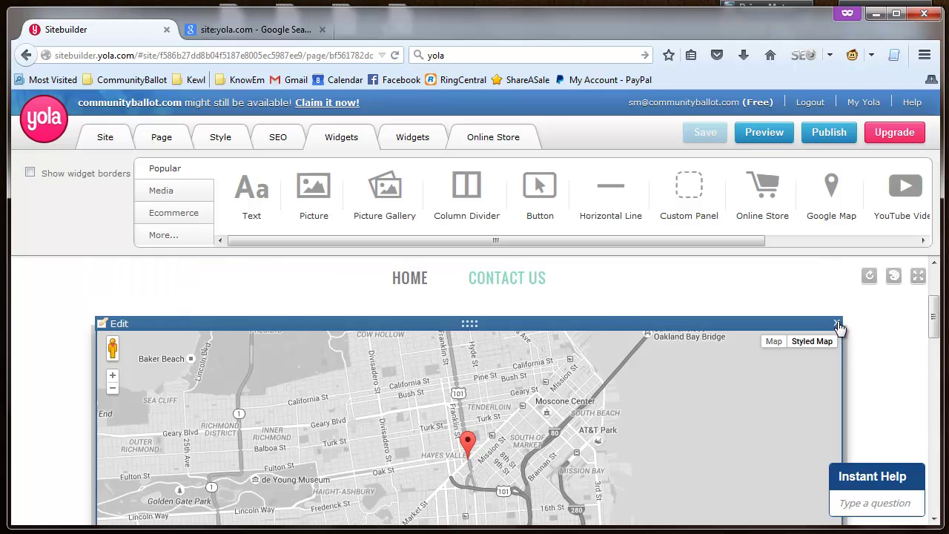
Delete the map, empty grey block and template tagline/contact block, keeping the footer.
{"action": "left_click", "coordinate": [837, 324]}
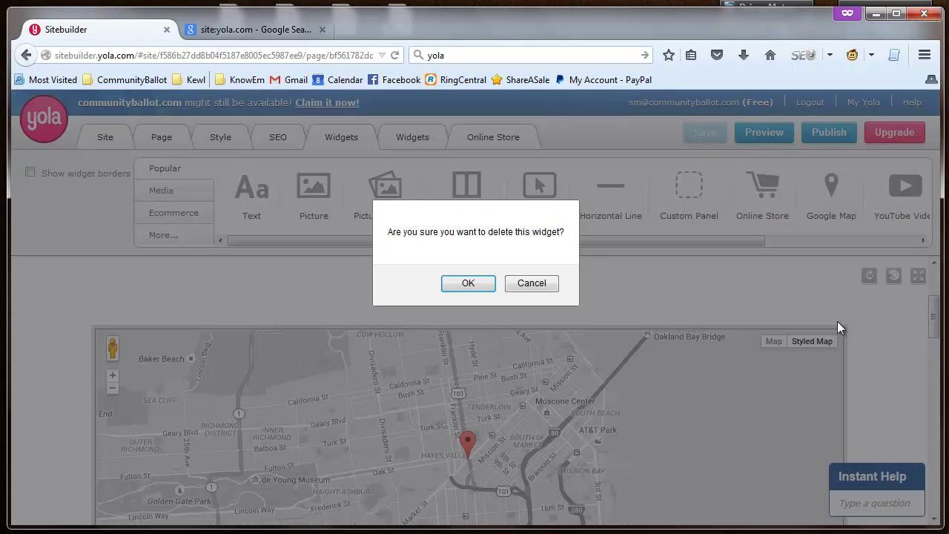
{"action": "left_click", "coordinate": [482, 283]}
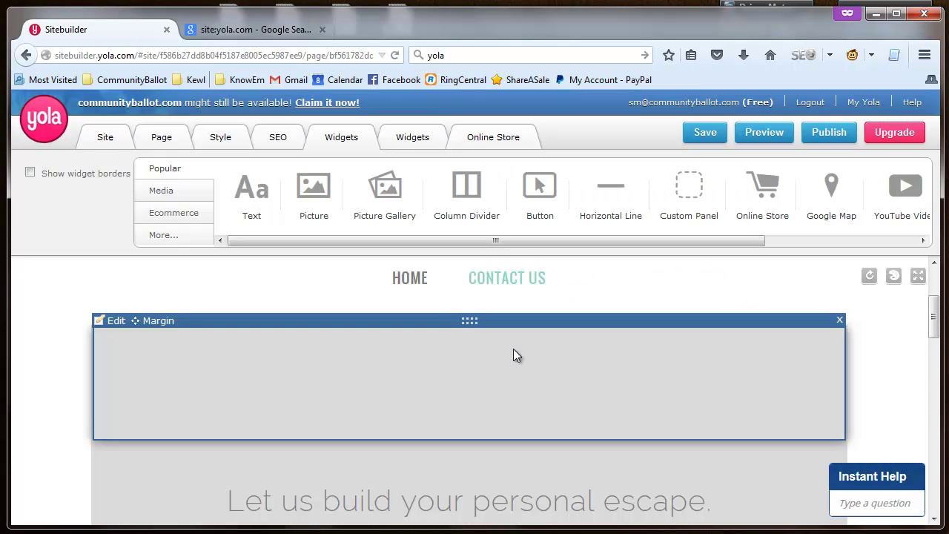
{"action": "left_click", "coordinate": [841, 322]}
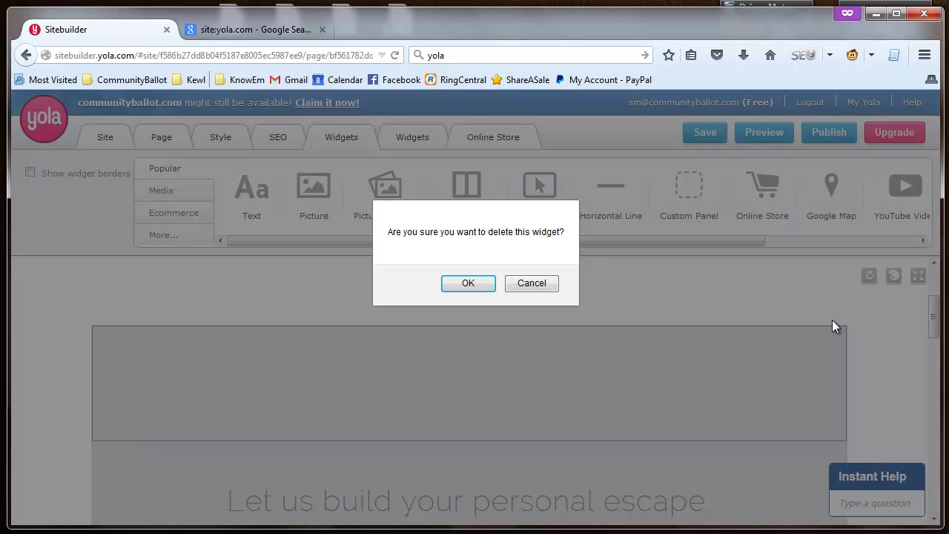
{"action": "left_click", "coordinate": [487, 285]}
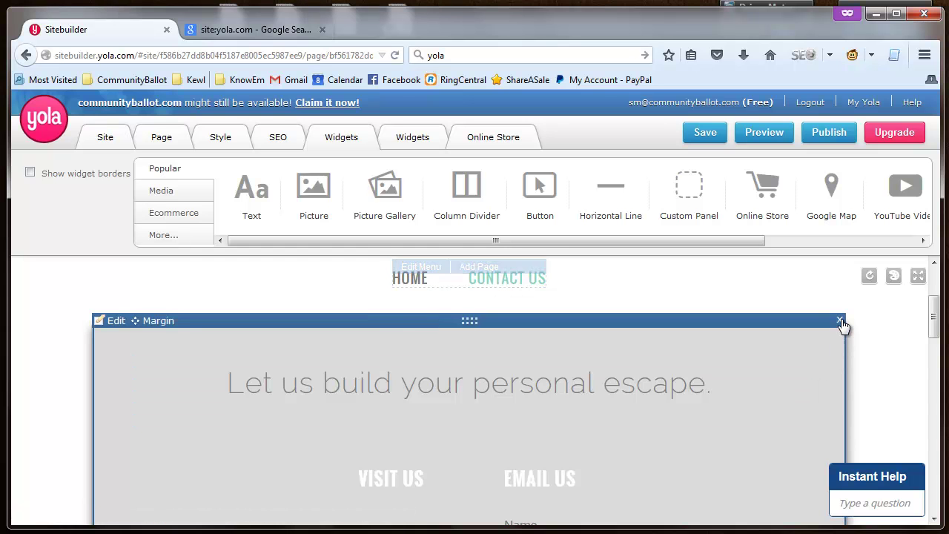
{"action": "left_click", "coordinate": [841, 321]}
{"action": "left_click", "coordinate": [493, 286]}
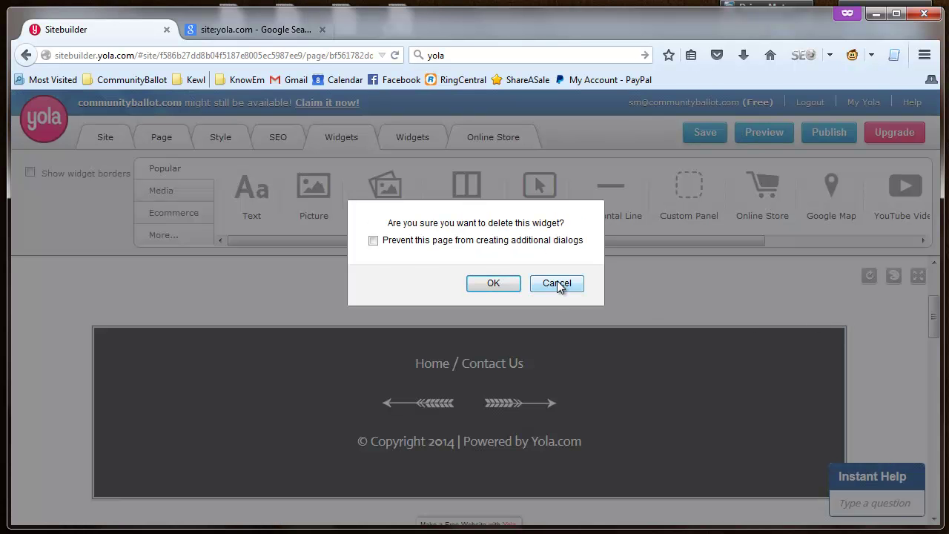
{"action": "left_click", "coordinate": [557, 284]}
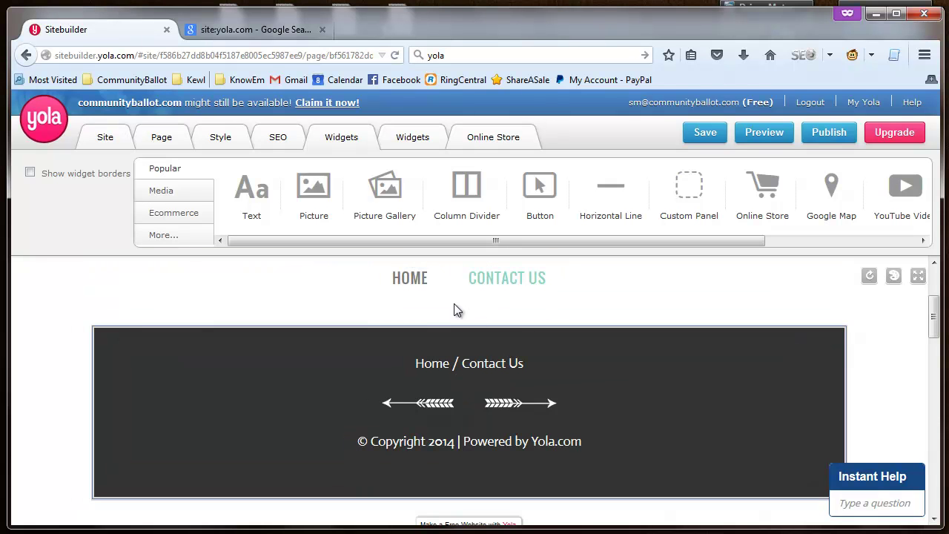
Add a text block above the footer and paste the CommunityBallot description with its address.
{"action": "mouse_move", "coordinate": [252, 197]}
{"action": "left_mouse_down"}
{"action": "mouse_move", "coordinate": [364, 294]}
{"action": "mouse_move", "coordinate": [456, 334]}
{"action": "mouse_move", "coordinate": [471, 318]}
{"action": "mouse_move", "coordinate": [473, 340]}
{"action": "mouse_move", "coordinate": [469, 311]}
{"action": "mouse_move", "coordinate": [470, 376]}
{"action": "left_mouse_up"}
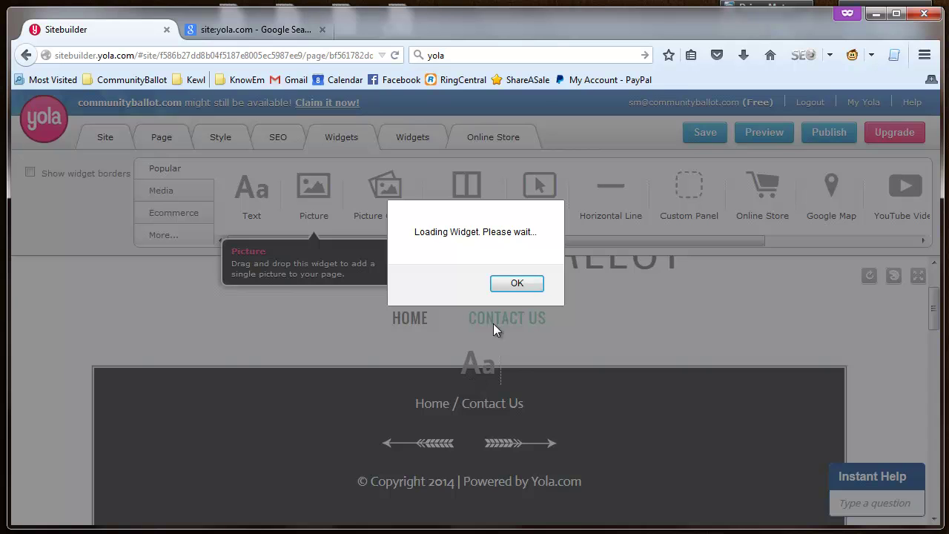
{"action": "left_click", "coordinate": [514, 285]}
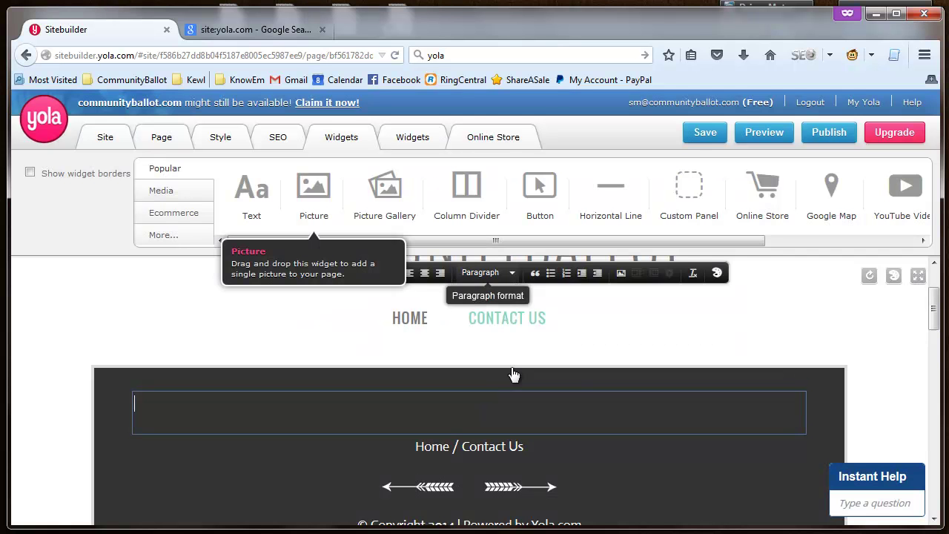
{"action": "left_click", "coordinate": [506, 417]}
{"action": "type", "text": "CommunityBallot is an online suite of tools for residents and managers of residential community associations. Visit us at http://communityballot.com"}
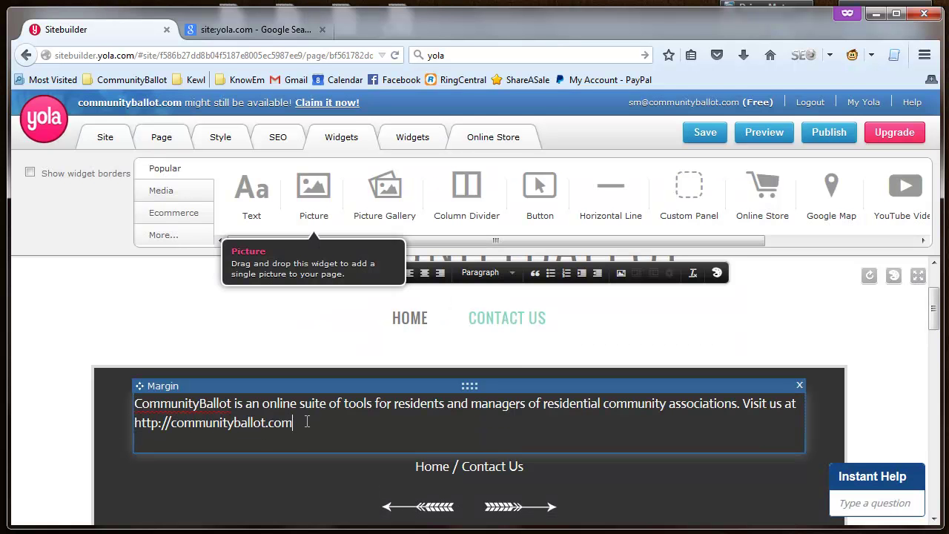
{"action": "left_click_drag", "start_coordinate": [302, 422], "coordinate": [134, 422]}
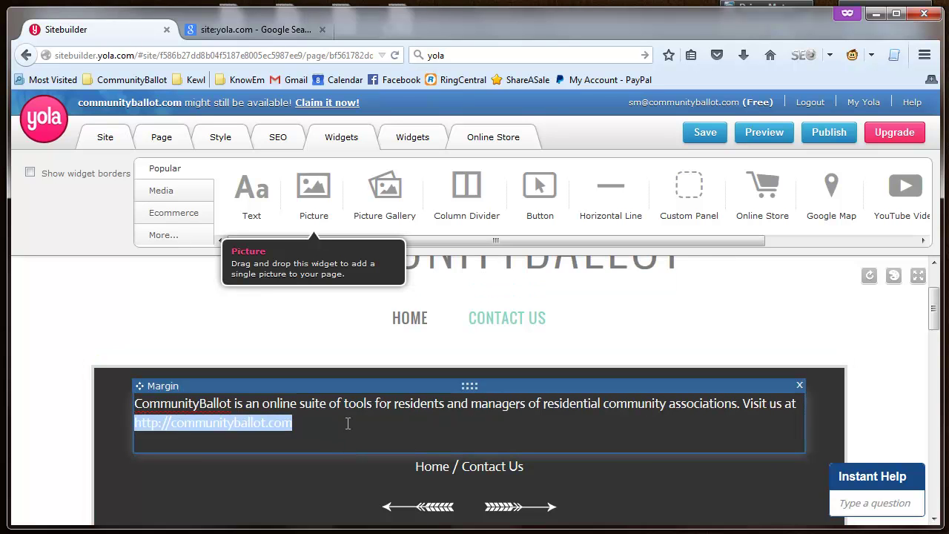
{"action": "left_click", "coordinate": [294, 423]}
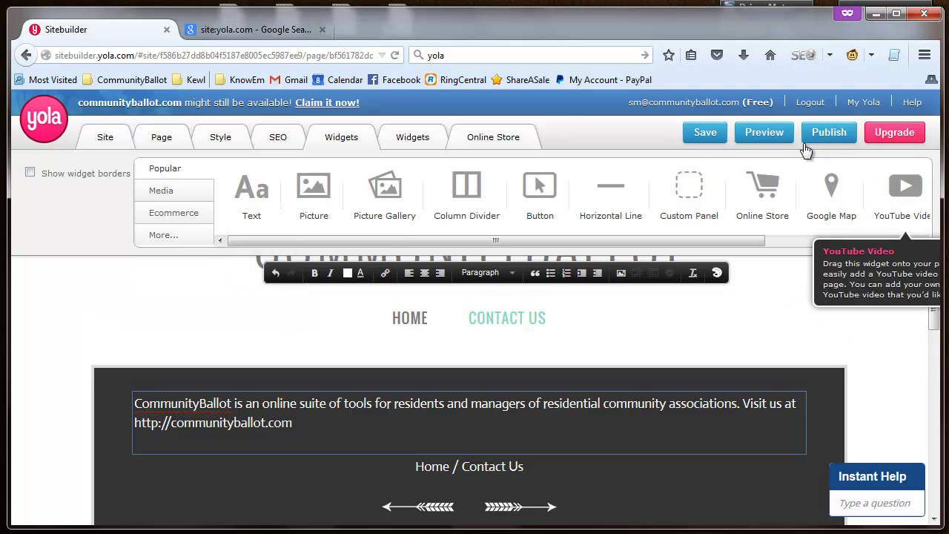
Publish via the free Yola subdomain option after confirming communityballot is available.
{"action": "left_click", "coordinate": [832, 137]}
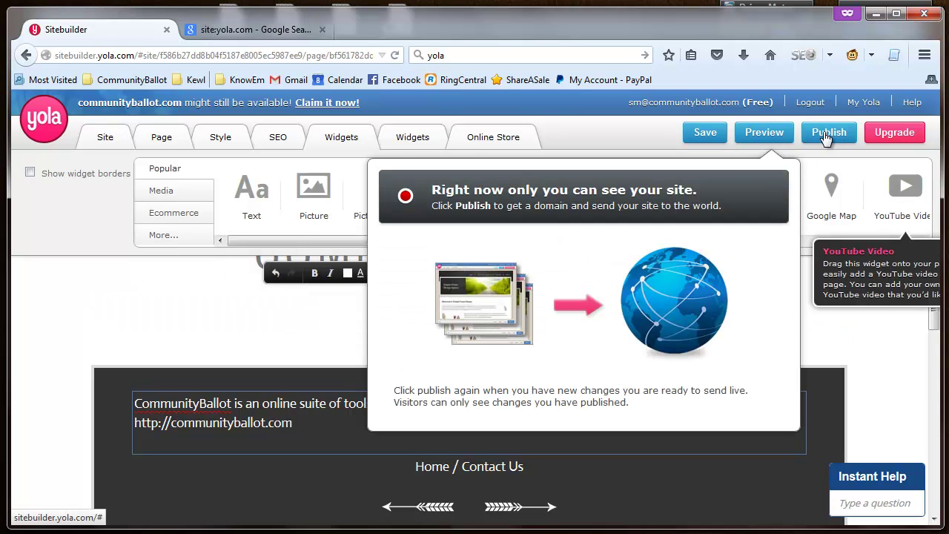
{"action": "left_click", "coordinate": [824, 132]}
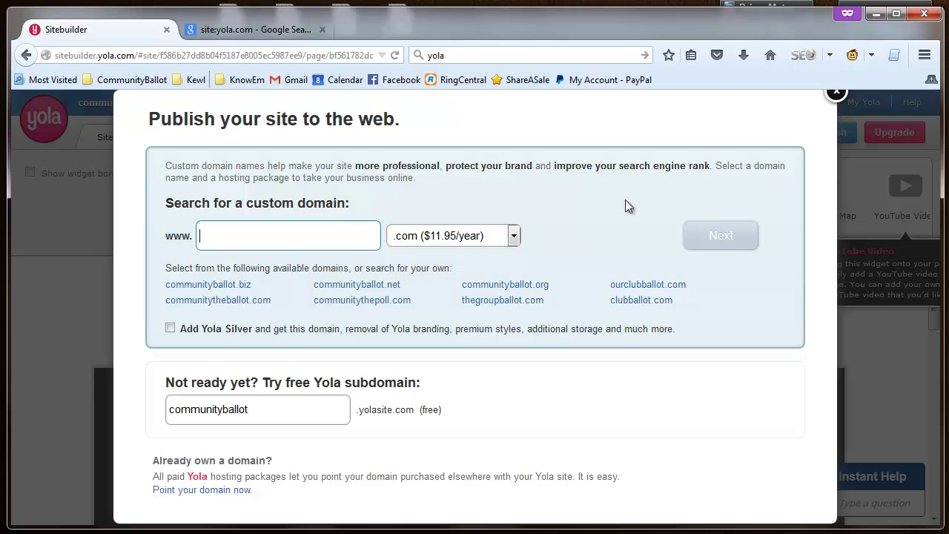
{"action": "left_click", "coordinate": [302, 409]}
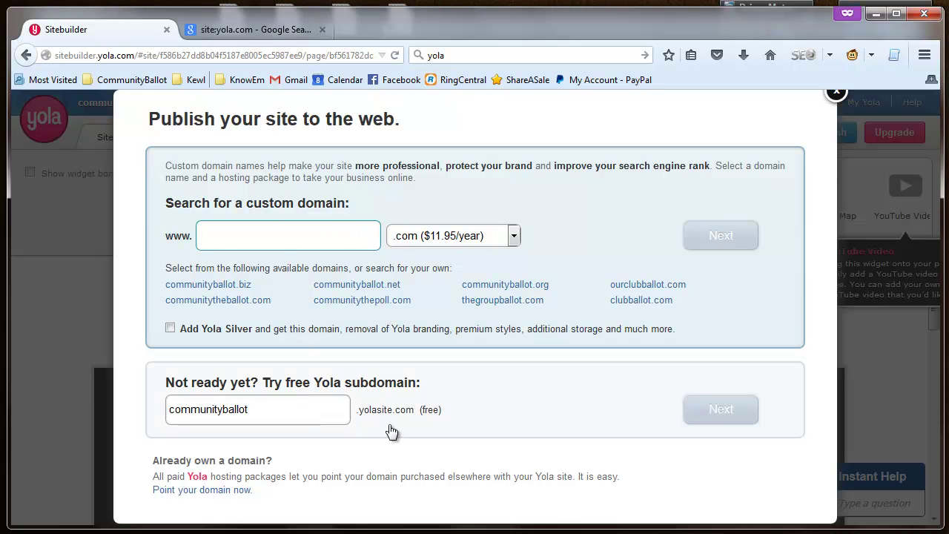
{"action": "left_click", "coordinate": [293, 400]}
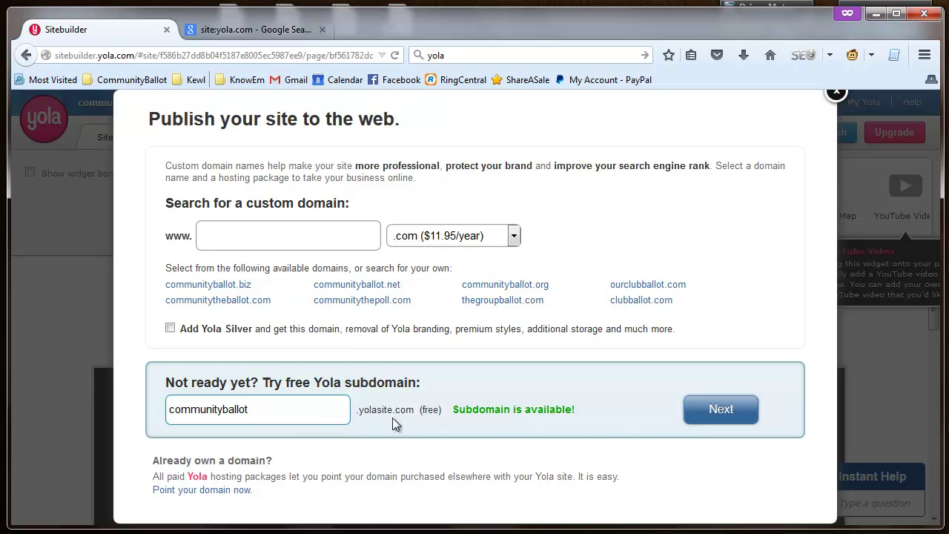
{"action": "left_click", "coordinate": [713, 415]}
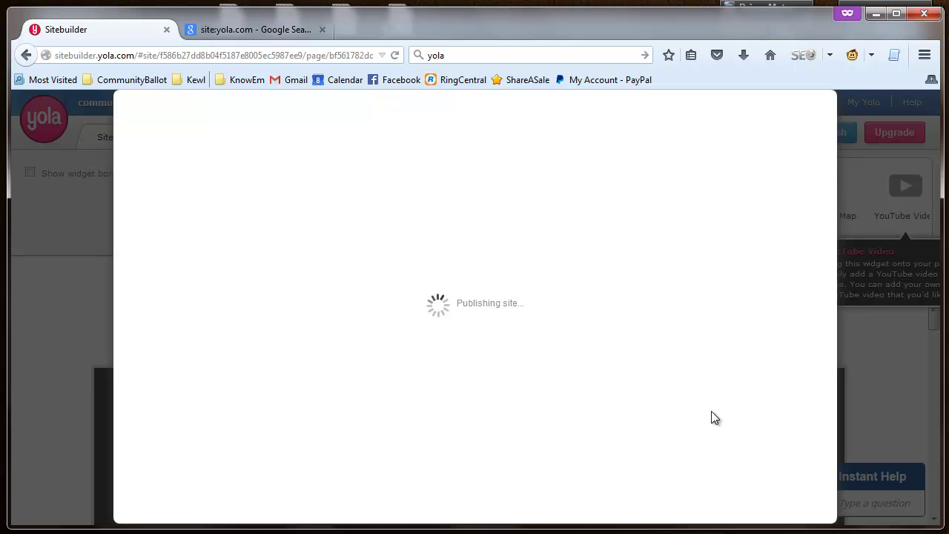
In the other browser tab, start entering the communityballot.yolasite.com address.
{"action": "left_click", "coordinate": [256, 30]}
{"action": "left_click", "coordinate": [244, 55]}
{"action": "type", "text": "communityballot.yolasite.com"}
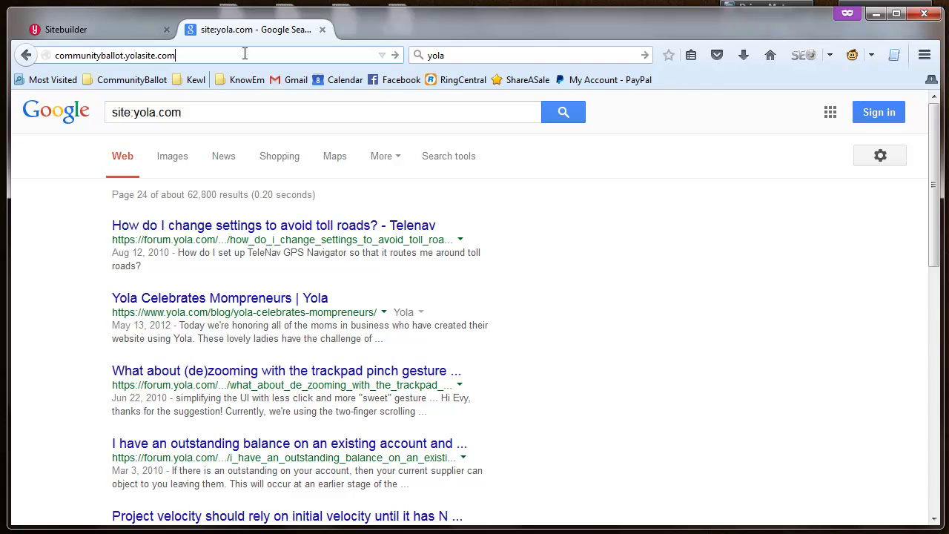
Load communityballot.yolasite.com and toggle Seo4FireFox's Highlight nofollow links on and off.
{"action": "key", "text": "Return"}
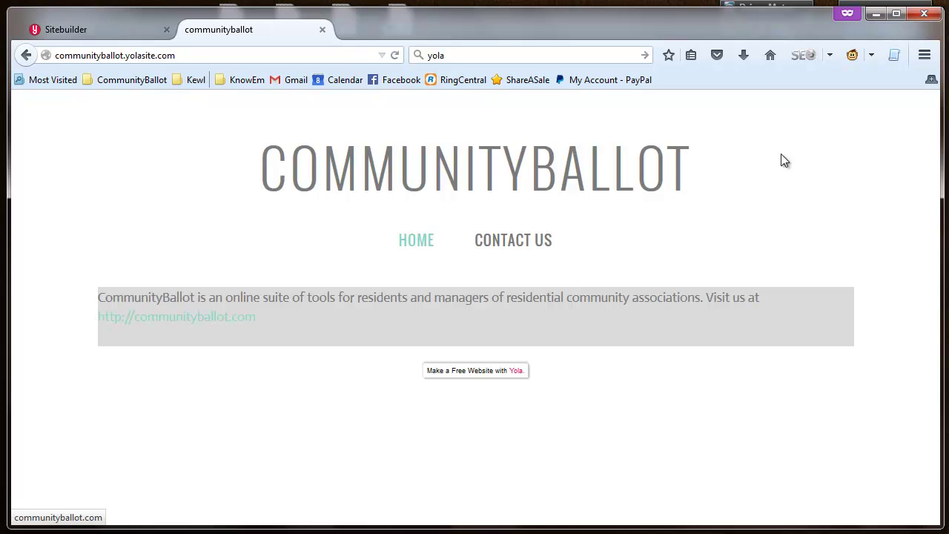
{"action": "left_click", "coordinate": [830, 55]}
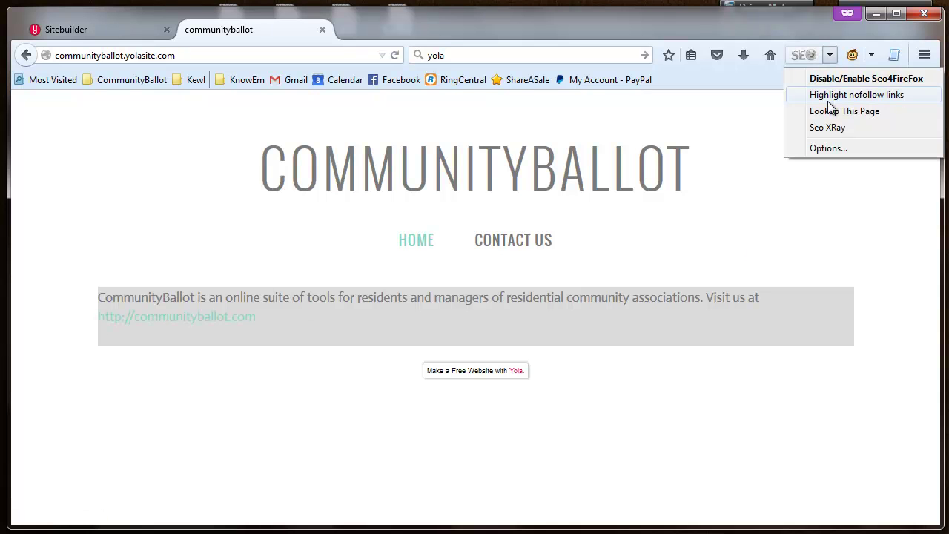
{"action": "left_click", "coordinate": [829, 100]}
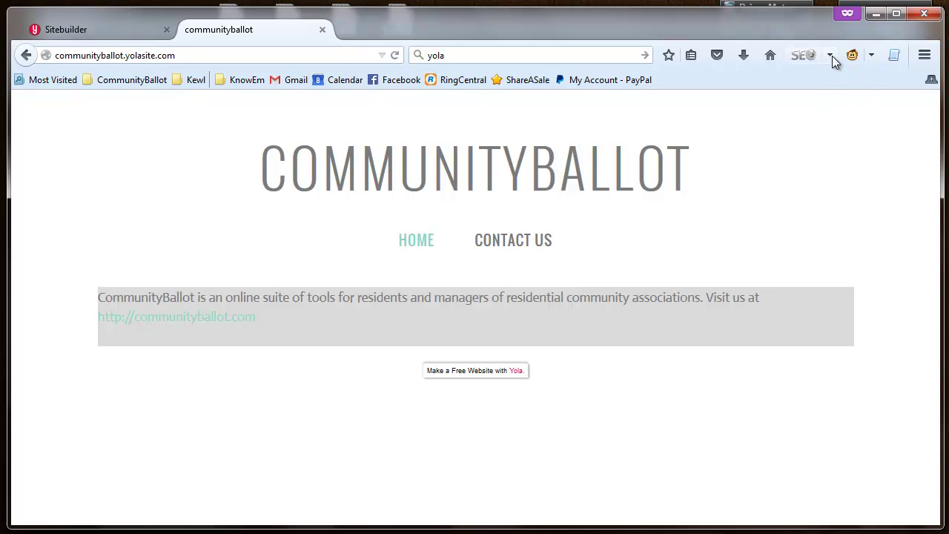
{"action": "left_click", "coordinate": [832, 55]}
{"action": "left_click", "coordinate": [824, 97]}
Add a picture block above the Contact Us description and upload cb-logo-256.png into it.
{"action": "key", "text": "ctrl+Tab"}
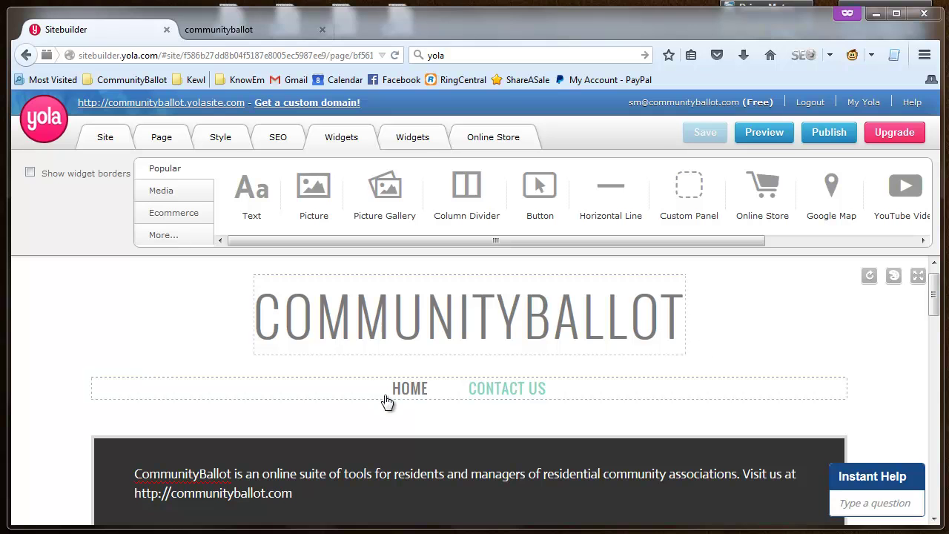
{"action": "mouse_move", "coordinate": [398, 401]}
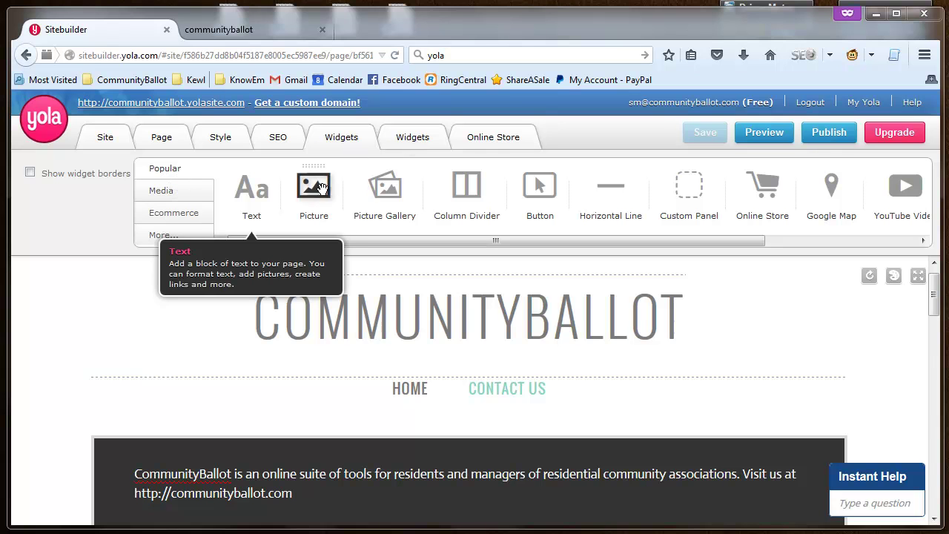
{"action": "left_click_drag", "start_coordinate": [320, 167], "coordinate": [470, 449]}
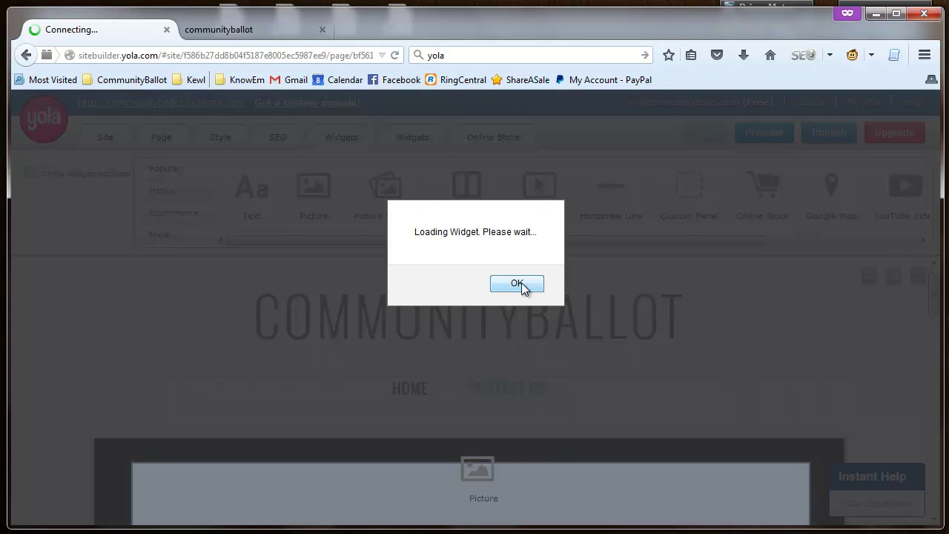
{"action": "left_click", "coordinate": [517, 284]}
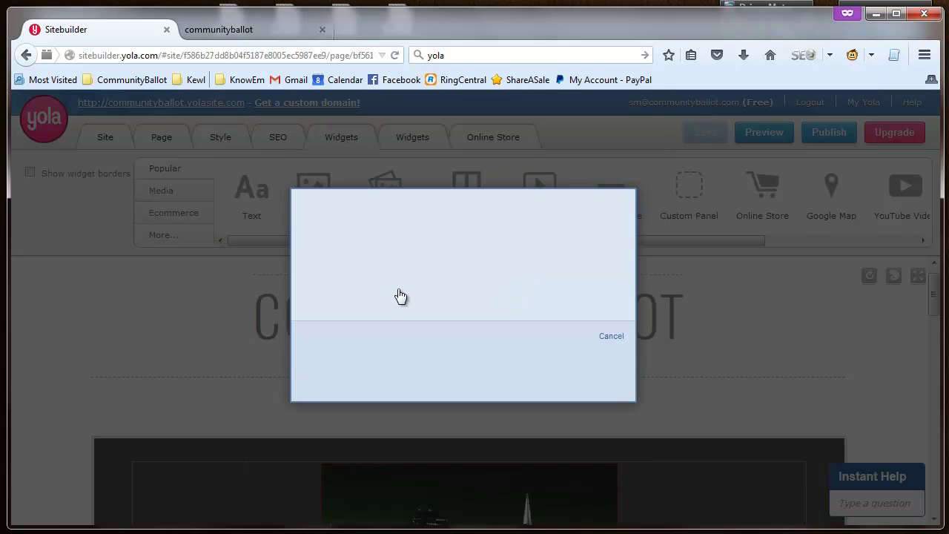
{"action": "left_click", "coordinate": [478, 321]}
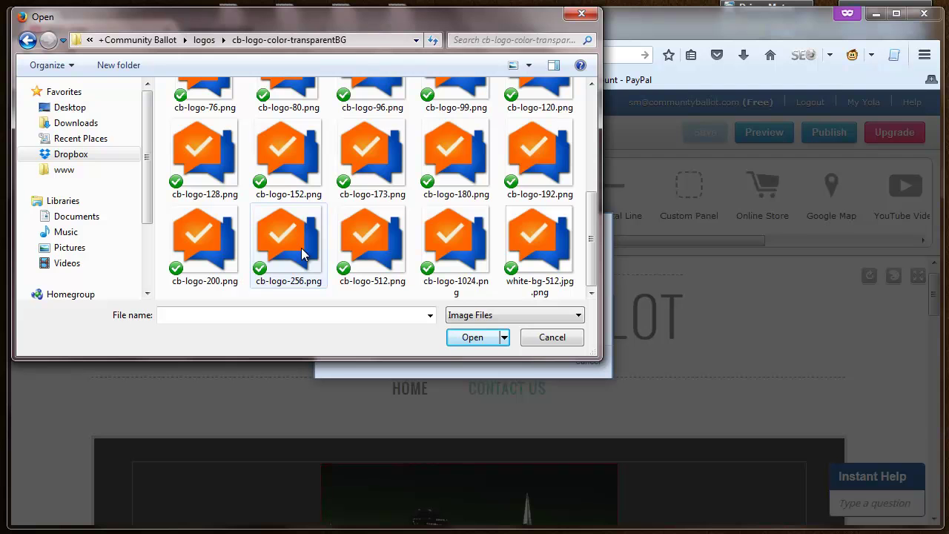
{"action": "left_click", "coordinate": [302, 254]}
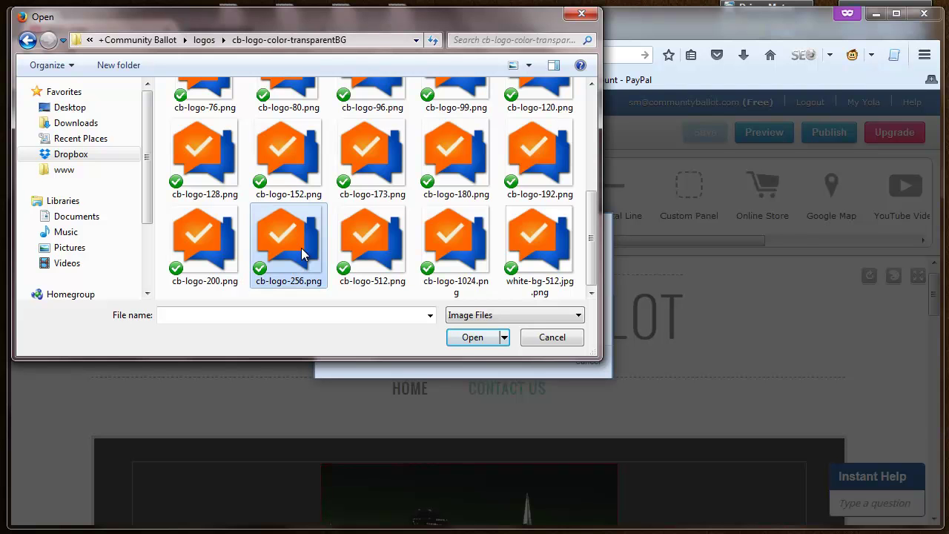
{"action": "left_click", "coordinate": [468, 338]}
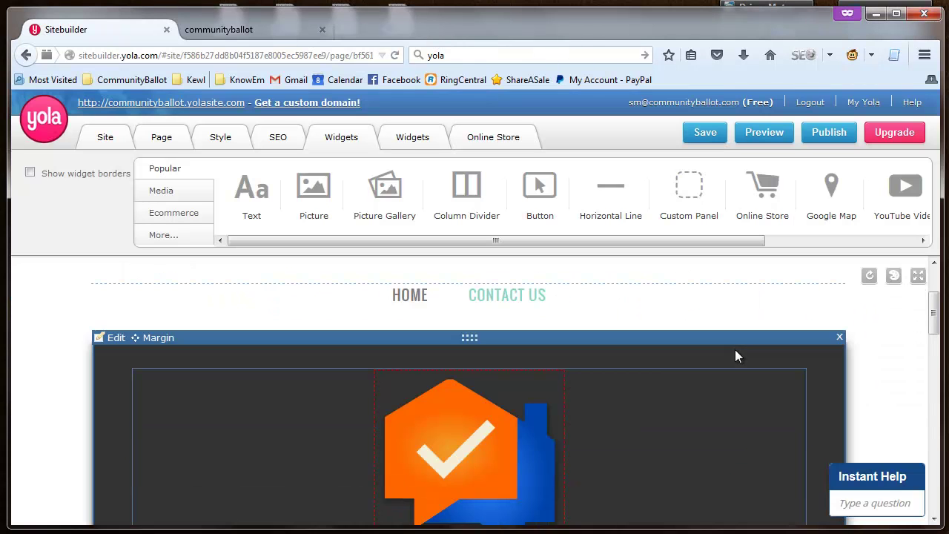
{"action": "scroll", "coordinate": [735, 350], "scroll_direction": "up", "scroll_amount": 5}
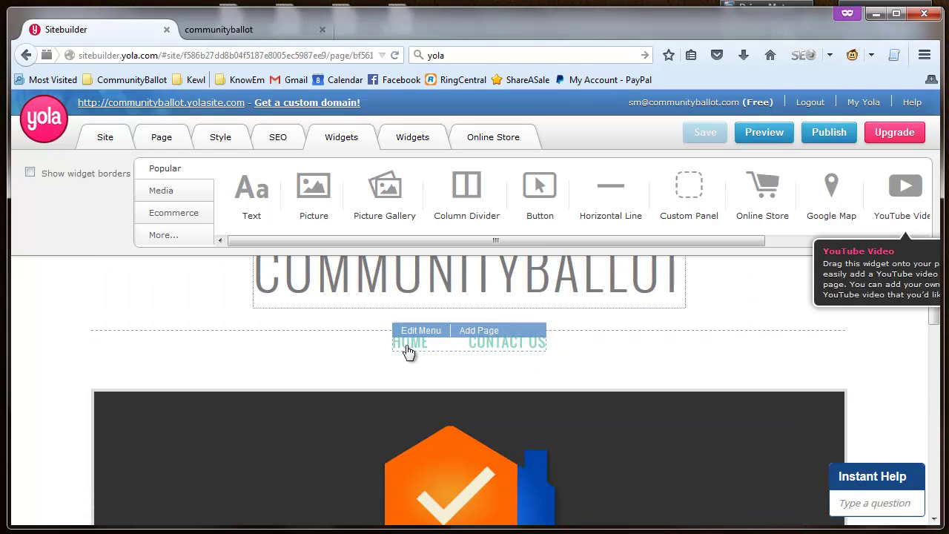
On the Home page, add a picture block holding the uploaded cb-logo-256.png logo.
{"action": "left_click", "coordinate": [405, 344]}
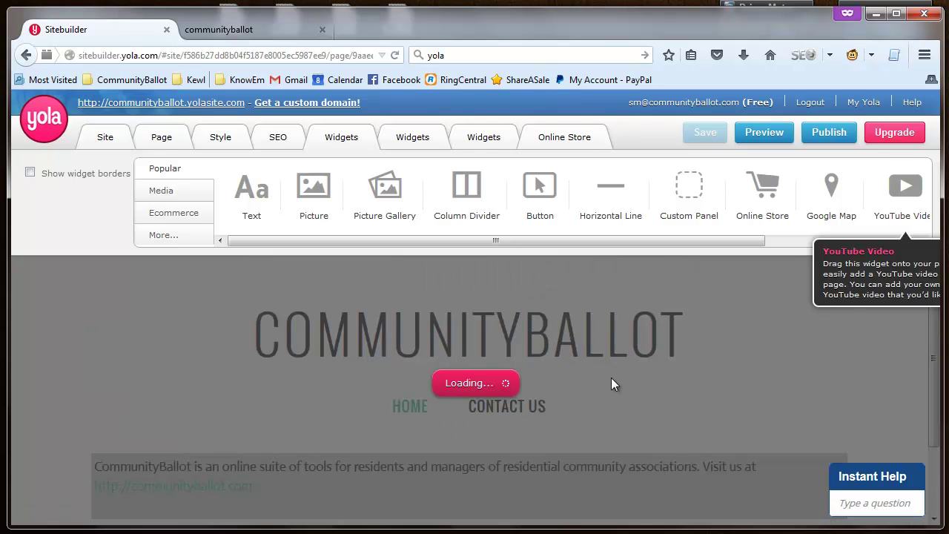
{"action": "scroll", "coordinate": [578, 371], "scroll_direction": "down", "scroll_amount": 2}
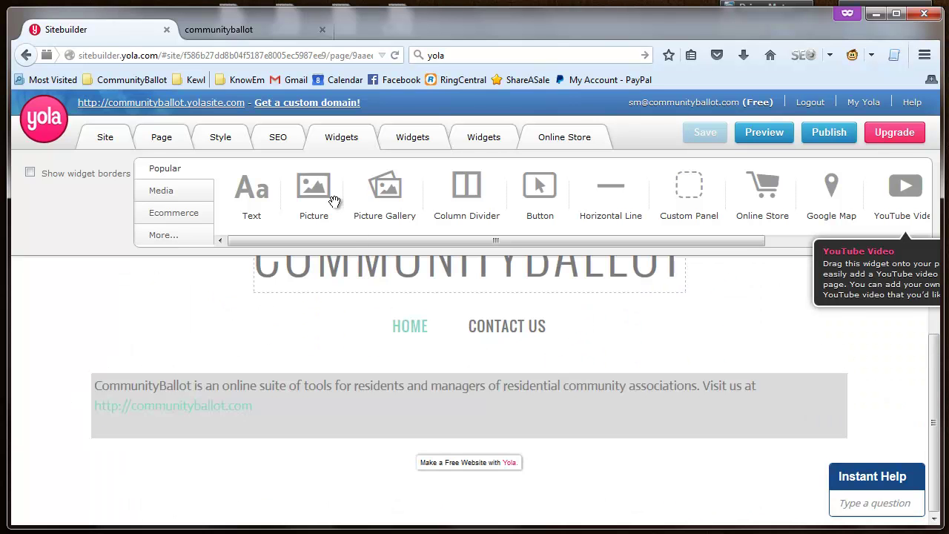
{"action": "left_click_drag", "start_coordinate": [314, 189], "coordinate": [461, 388]}
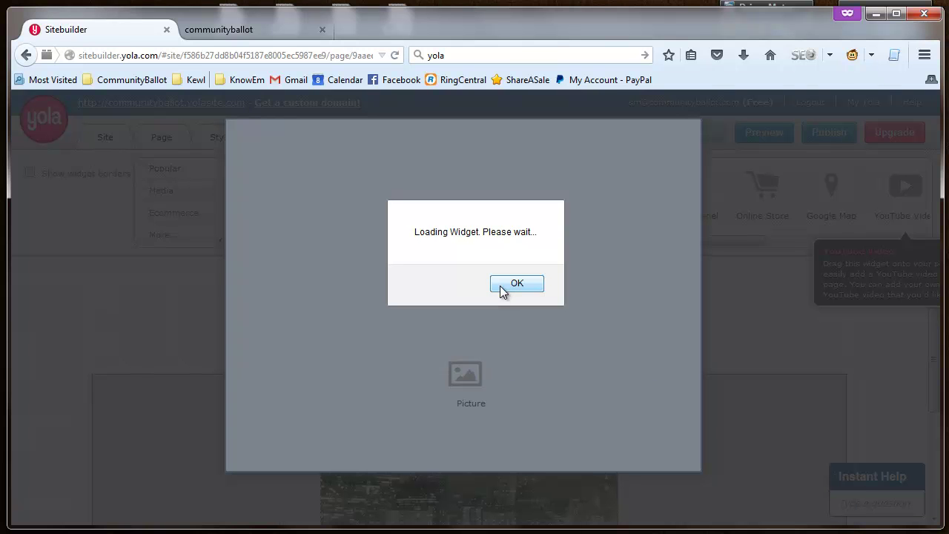
{"action": "left_click", "coordinate": [501, 288]}
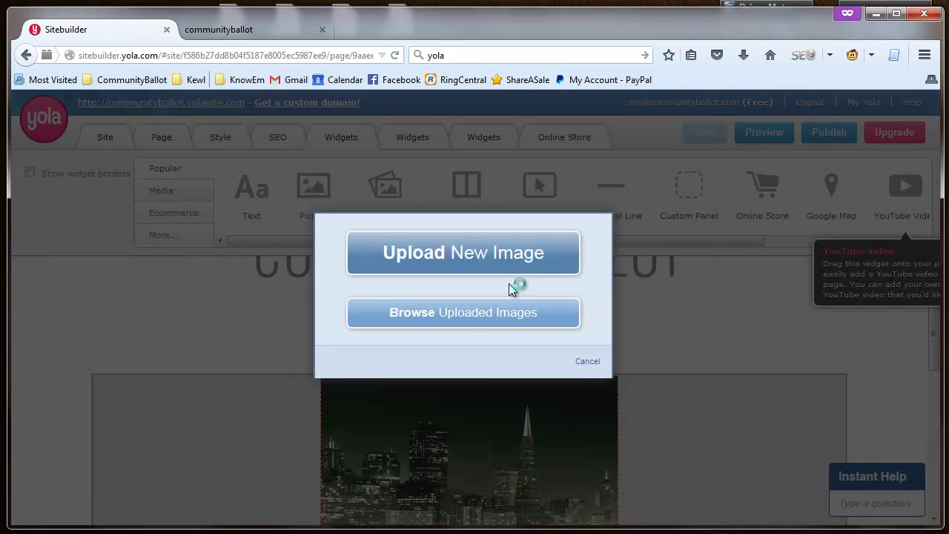
{"action": "left_click", "coordinate": [471, 314]}
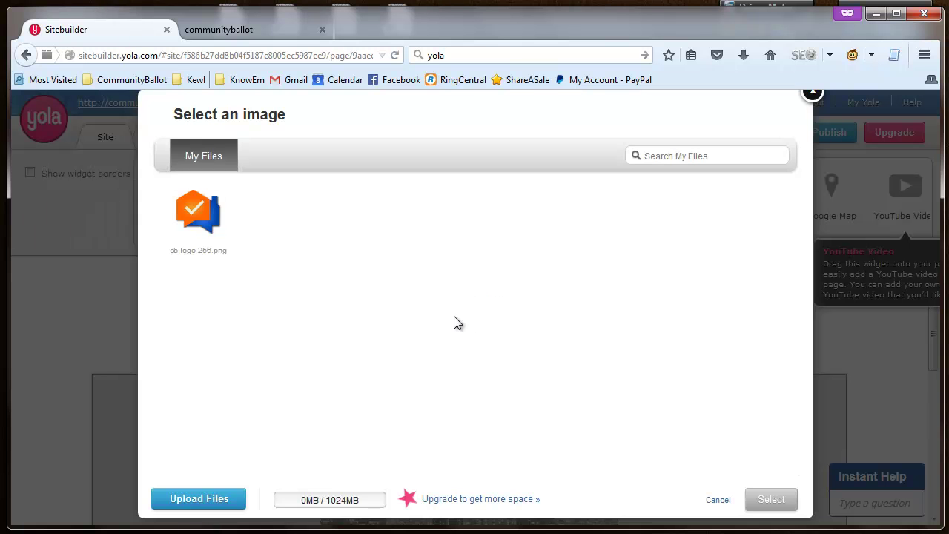
{"action": "left_click", "coordinate": [185, 222]}
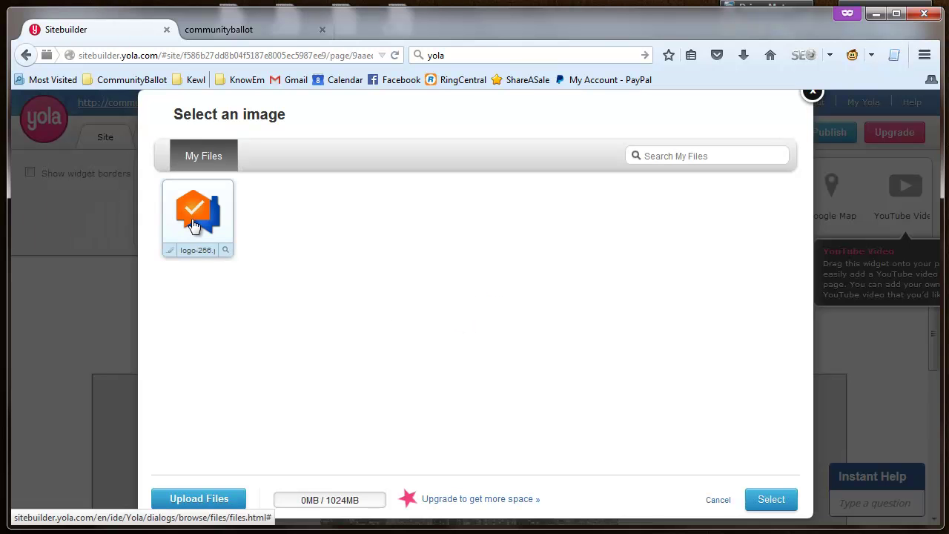
{"action": "left_click", "coordinate": [779, 499]}
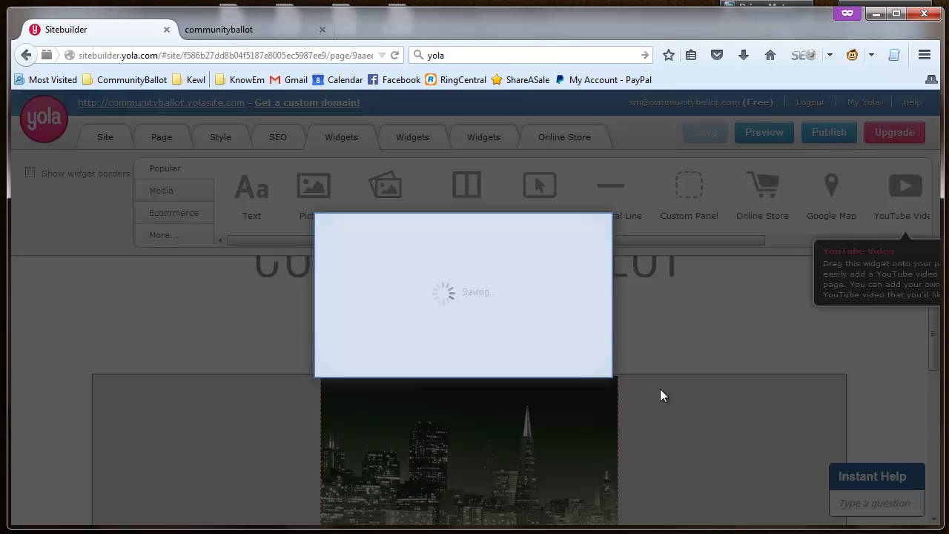
Delete the city-skyline picture so the logo sits directly above the description.
{"action": "scroll", "coordinate": [660, 389], "scroll_direction": "down", "scroll_amount": 3}
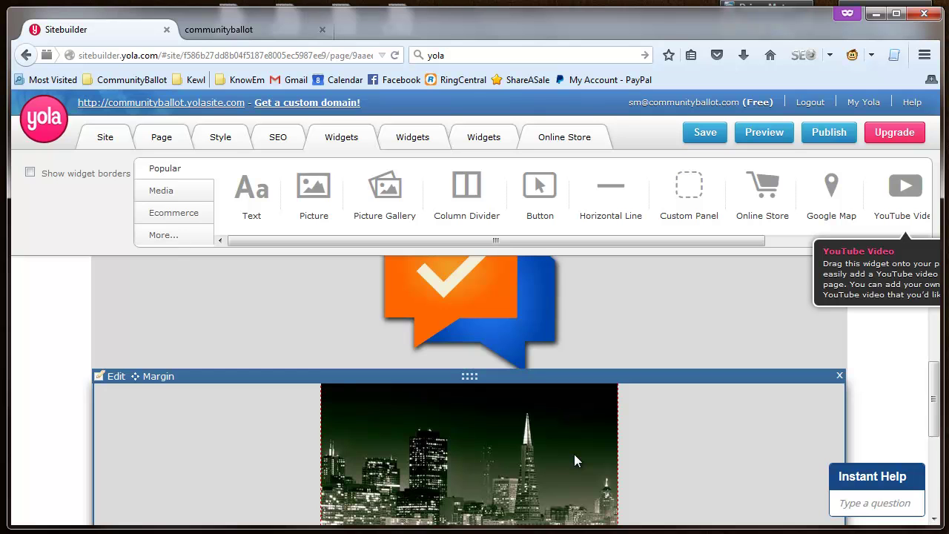
{"action": "scroll", "coordinate": [574, 454], "scroll_direction": "down", "scroll_amount": 3}
{"action": "scroll", "coordinate": [574, 453], "scroll_direction": "up", "scroll_amount": 3}
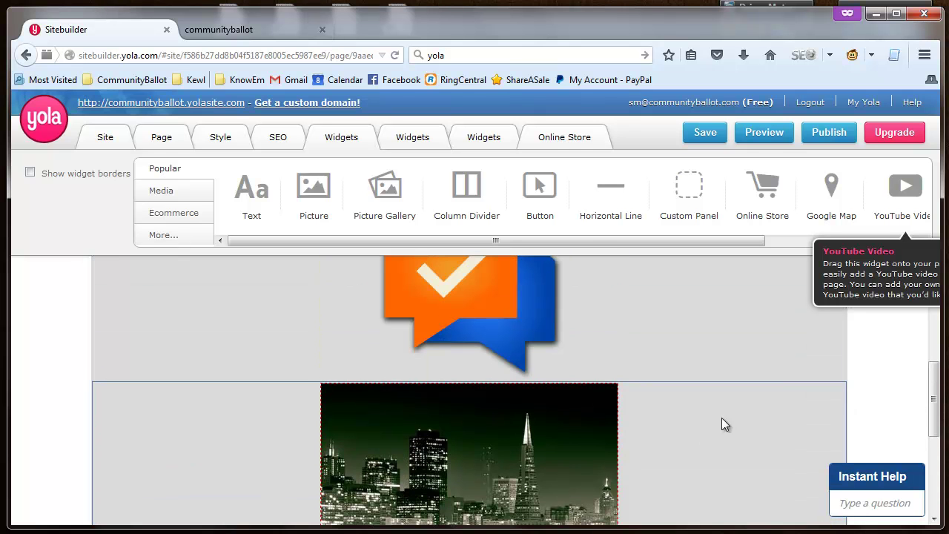
{"action": "mouse_move", "coordinate": [763, 395]}
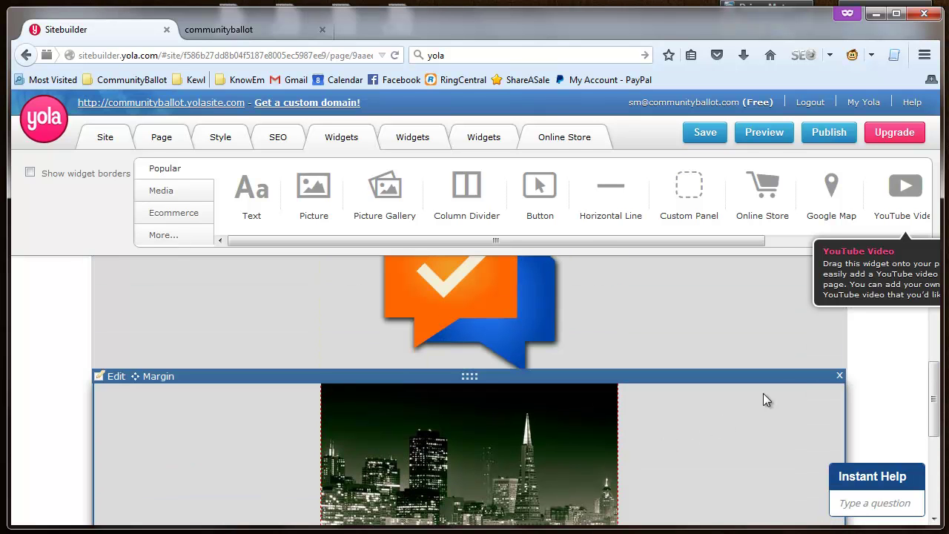
{"action": "left_click", "coordinate": [840, 376]}
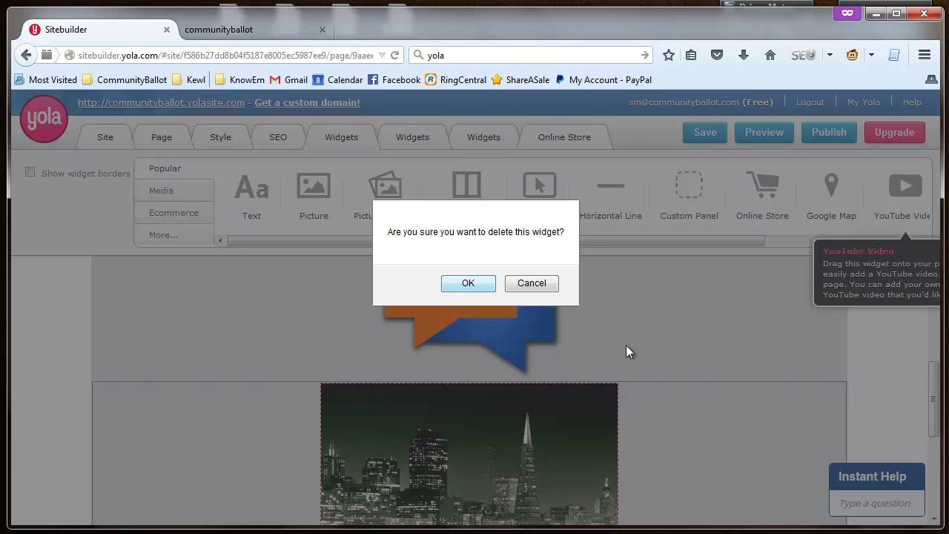
{"action": "key", "text": "Return"}
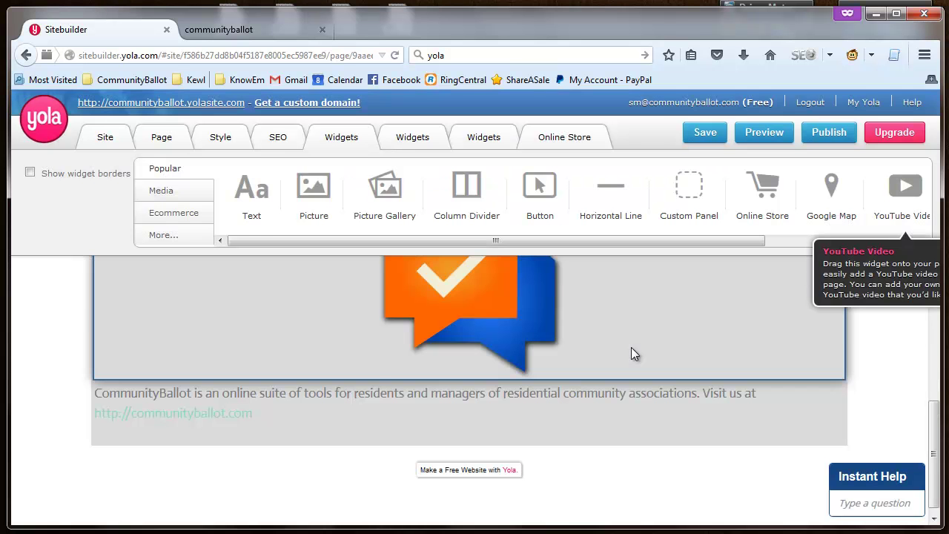
{"action": "scroll", "coordinate": [631, 354], "scroll_direction": "up", "scroll_amount": 5}
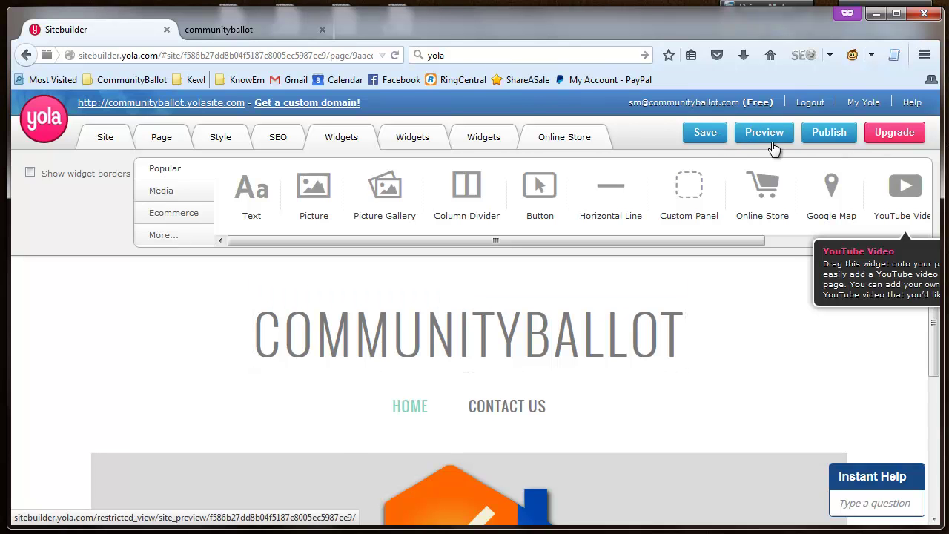
Publish the updated site to communityballot.yolasite.com and dismiss the congratulations message.
{"action": "left_click", "coordinate": [830, 141]}
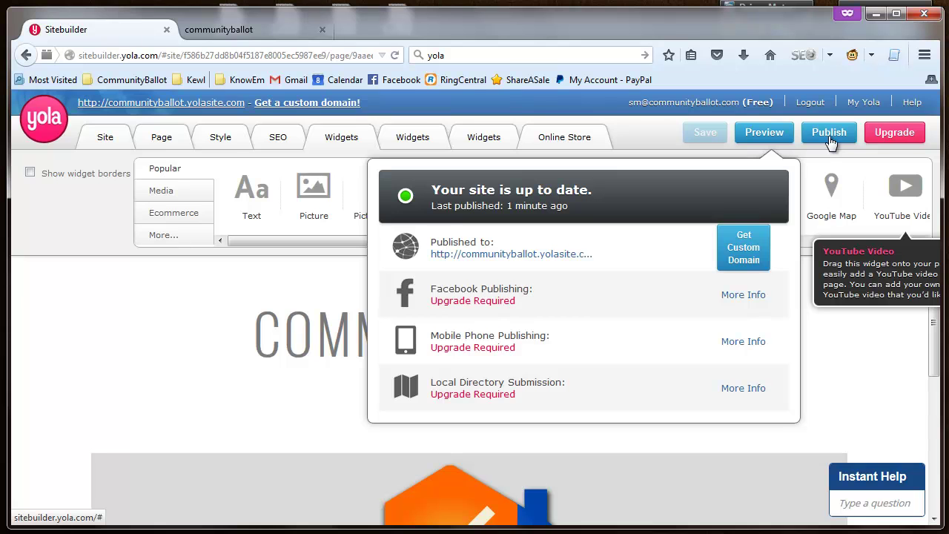
{"action": "left_click", "coordinate": [830, 141]}
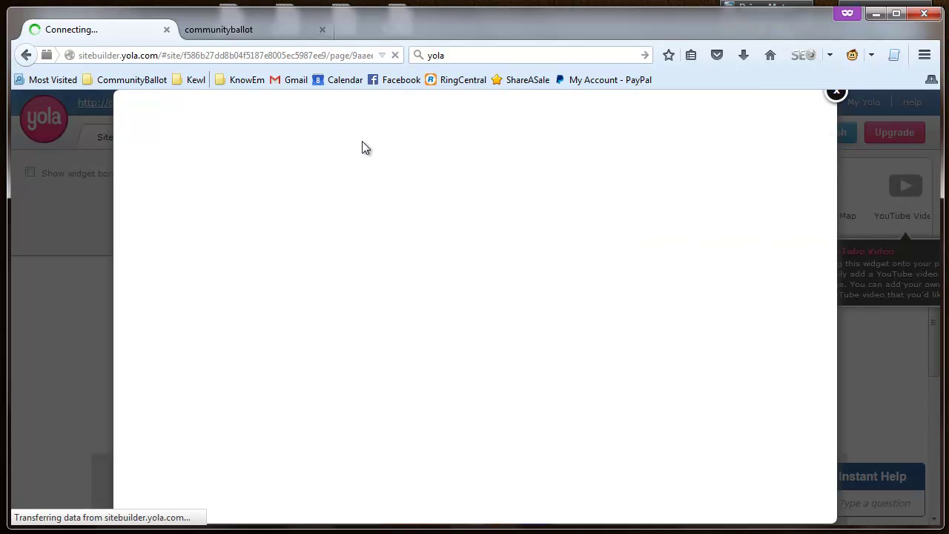
{"action": "left_click", "coordinate": [836, 93]}
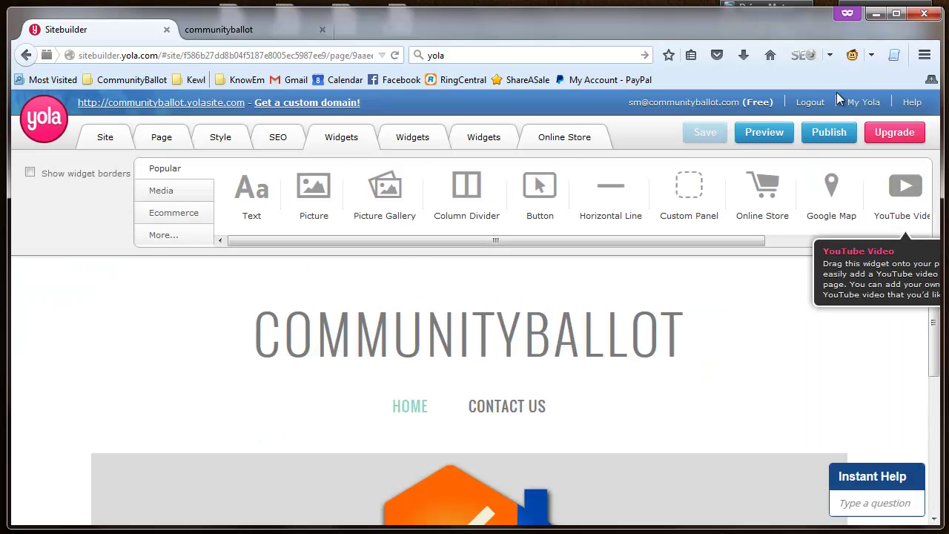
Reload the live communityballot.yolasite.com site in Firefox to pick up the changes.
{"action": "left_click", "coordinate": [266, 27]}
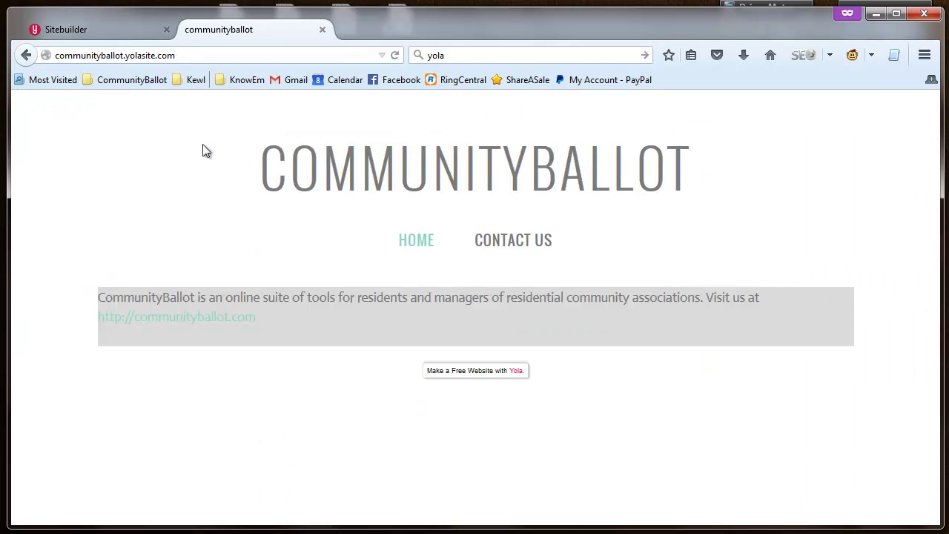
{"action": "left_click", "coordinate": [396, 56]}
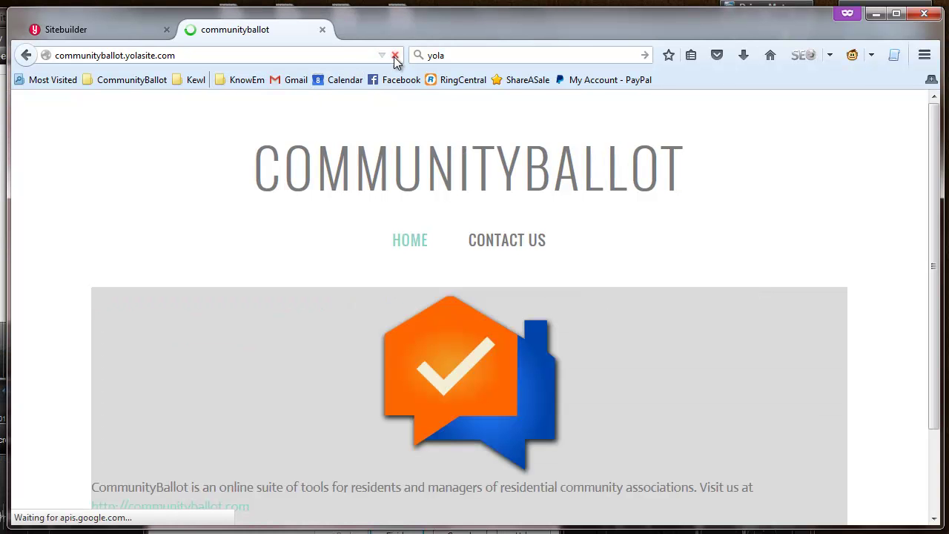
{"action": "scroll", "coordinate": [558, 308], "scroll_direction": "down", "scroll_amount": 3}
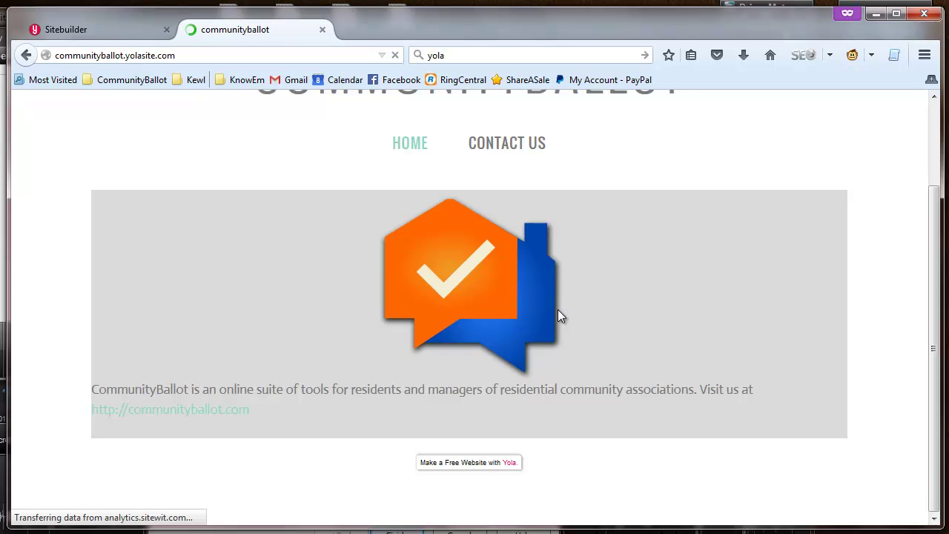
{"action": "scroll", "coordinate": [557, 309], "scroll_direction": "up", "scroll_amount": 3}
Check that the live Contact Us and Home pages both show the orange logo.
{"action": "left_click", "coordinate": [512, 240]}
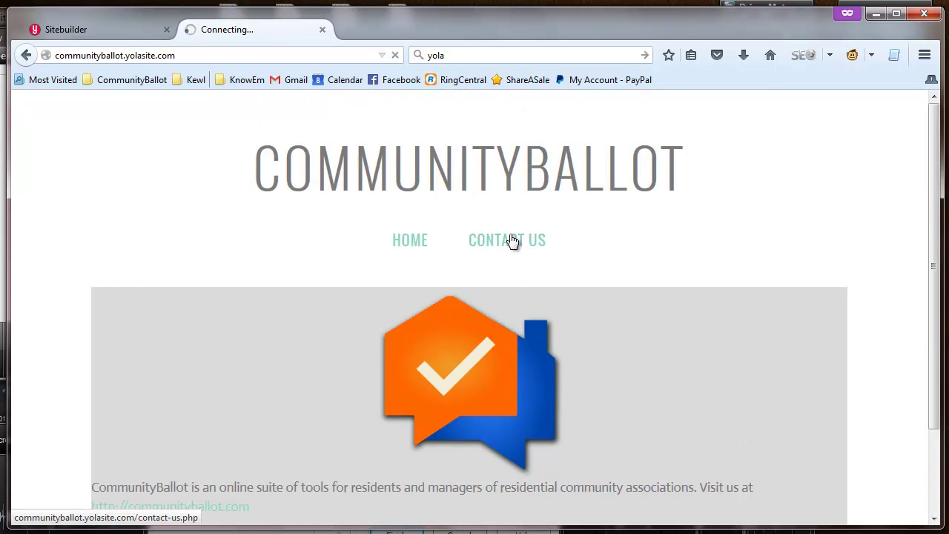
{"action": "scroll", "coordinate": [512, 241], "scroll_direction": "down", "scroll_amount": 5}
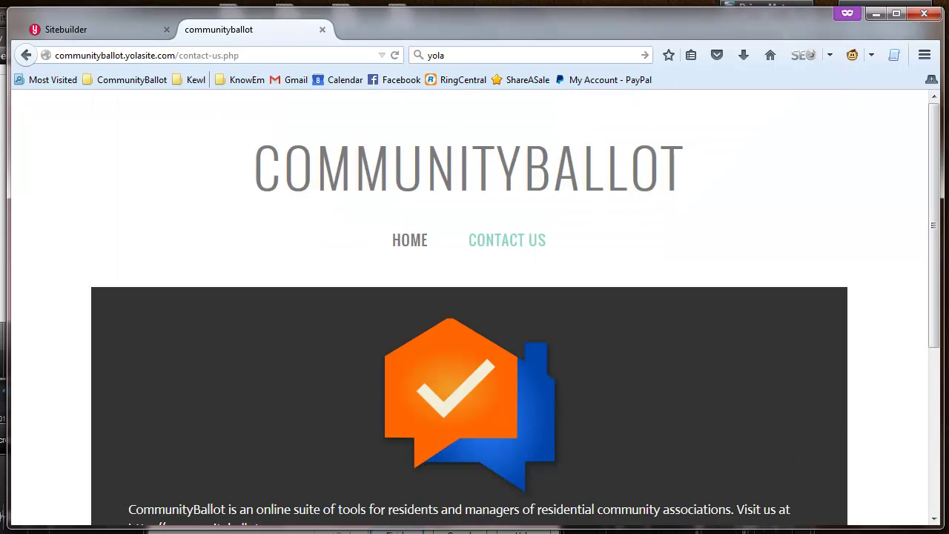
{"action": "scroll", "coordinate": [579, 378], "scroll_direction": "down", "scroll_amount": 5}
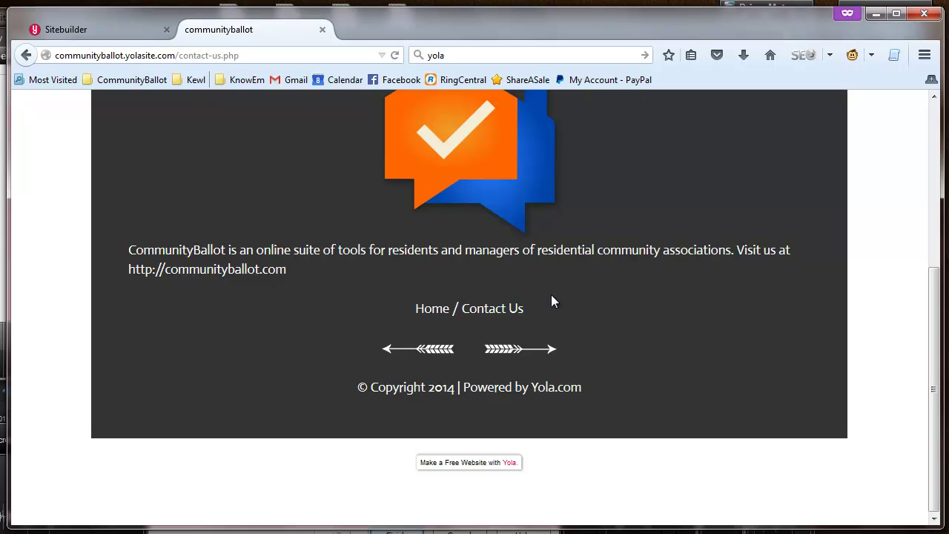
{"action": "scroll", "coordinate": [540, 218], "scroll_direction": "up", "scroll_amount": 5}
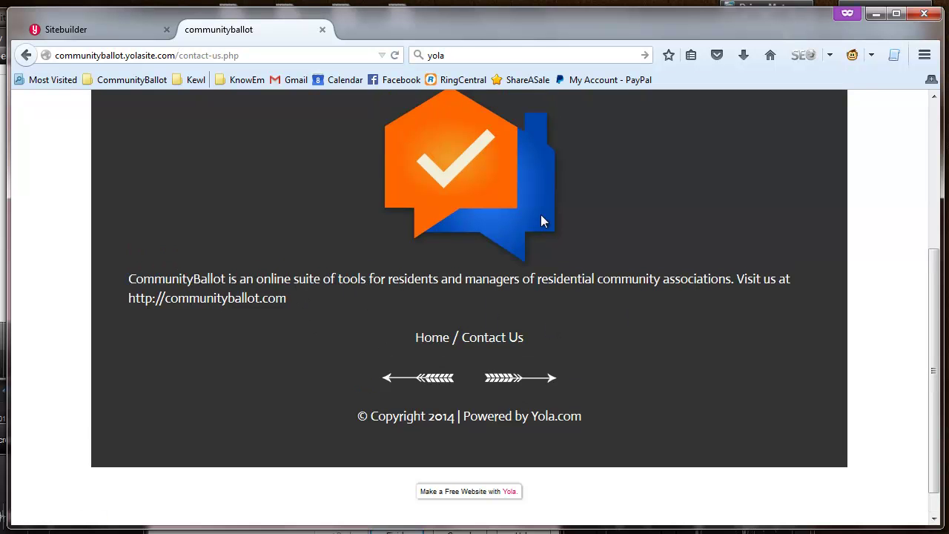
{"action": "left_click", "coordinate": [423, 244]}
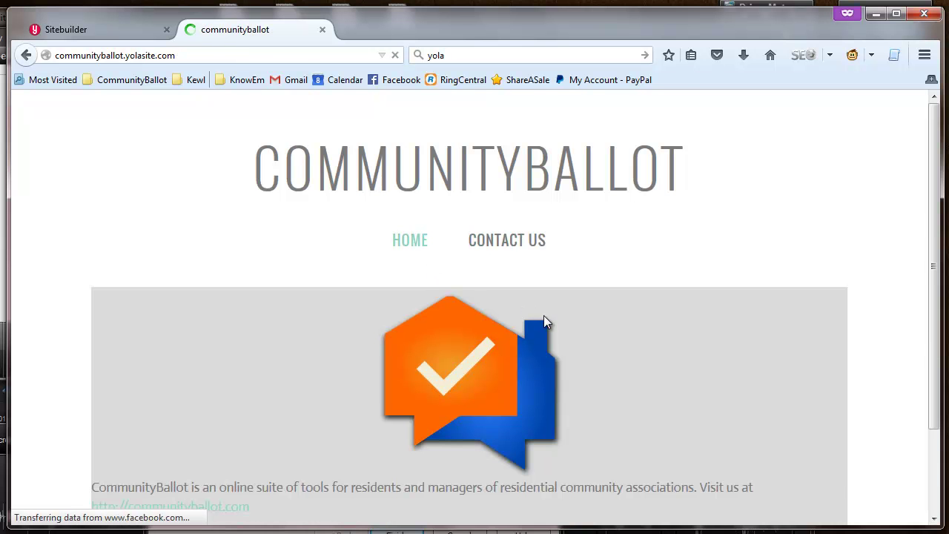
{"action": "scroll", "coordinate": [544, 315], "scroll_direction": "down", "scroll_amount": 2}
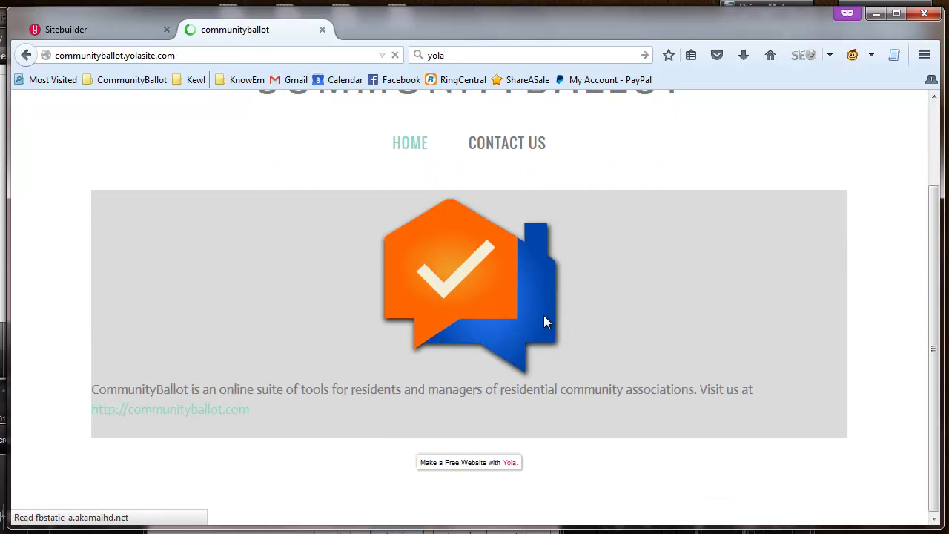
{"action": "scroll", "coordinate": [543, 315], "scroll_direction": "up", "scroll_amount": 2}
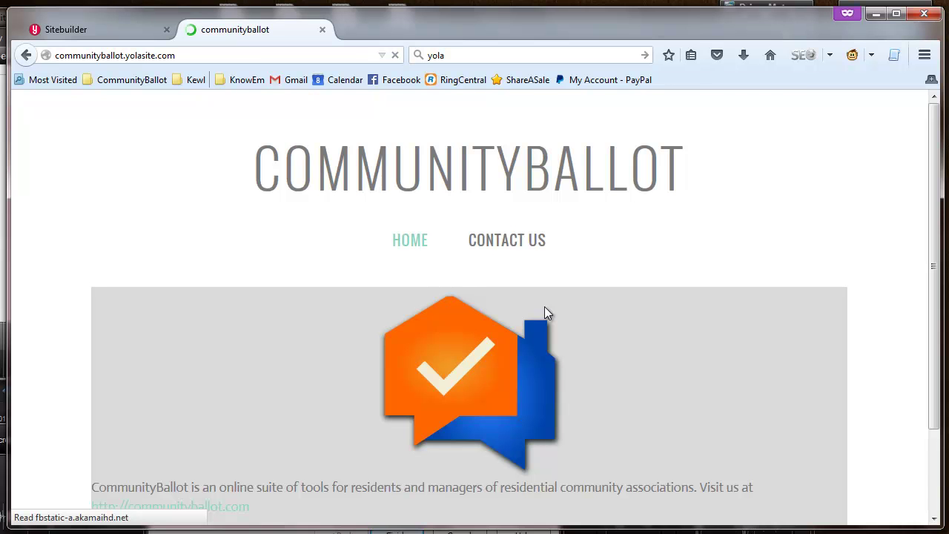